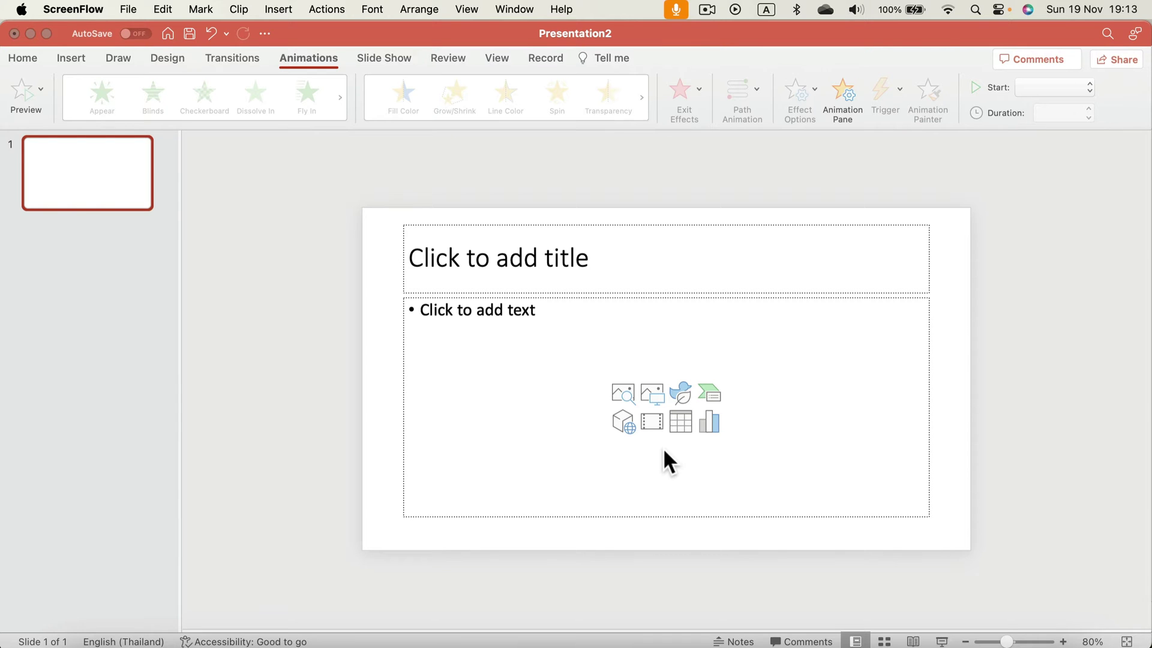
- Change slide 1 to the Blank layout
{"action": "left_click", "coordinate": [80, 54]}
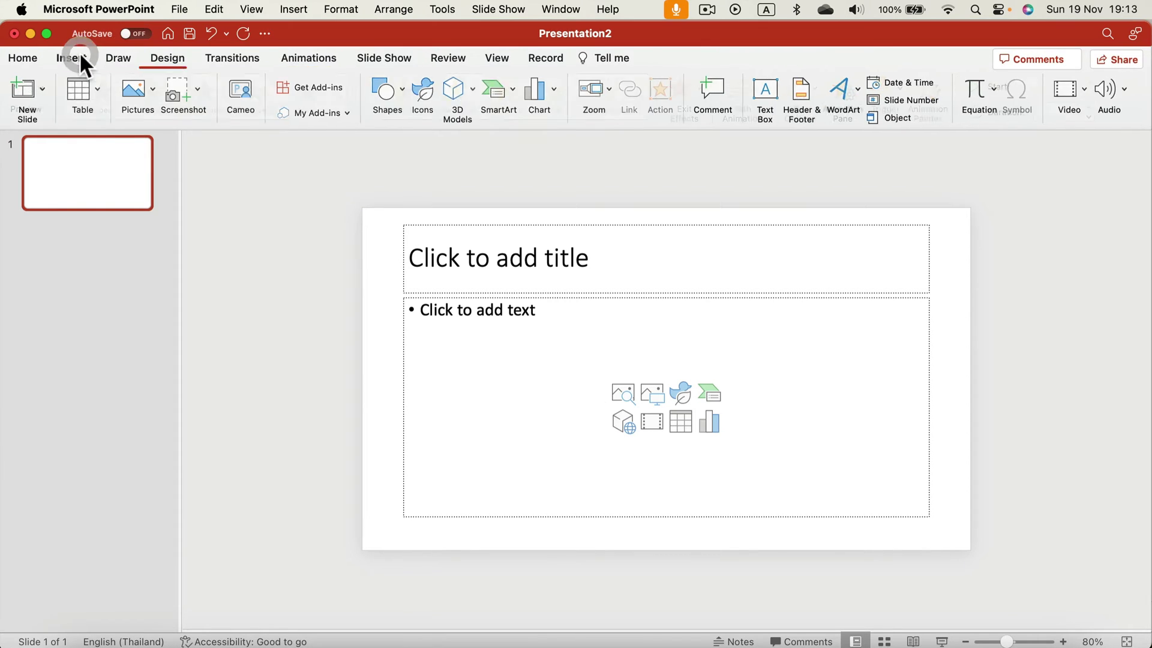
{"action": "left_click", "coordinate": [27, 55]}
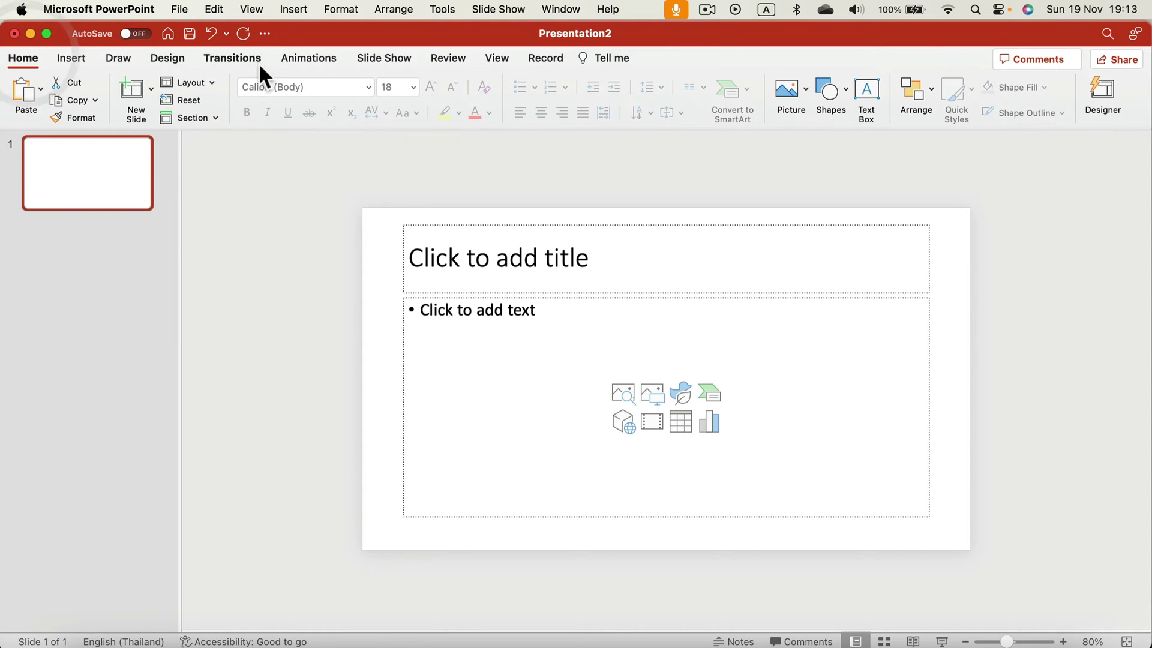
{"action": "left_click", "coordinate": [204, 82]}
{"action": "left_click", "coordinate": [272, 186]}
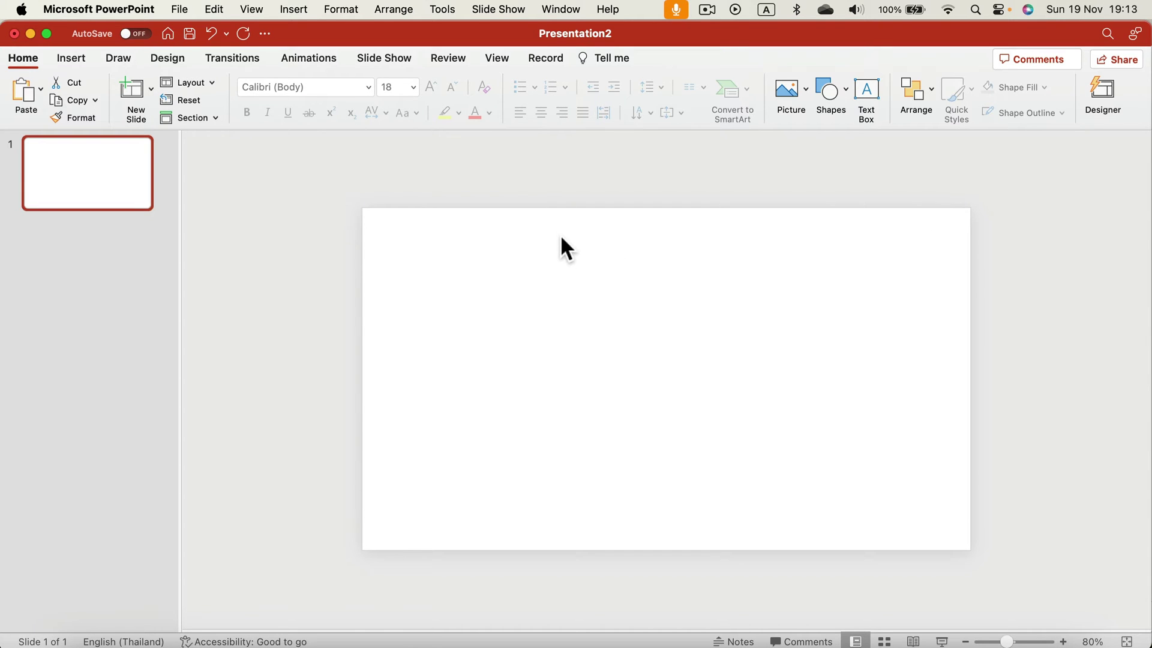
- Paste the owl photo, move it to the top edge and enlarge it to 19.05 × 28.58 cm
{"action": "key", "text": "super+v"}
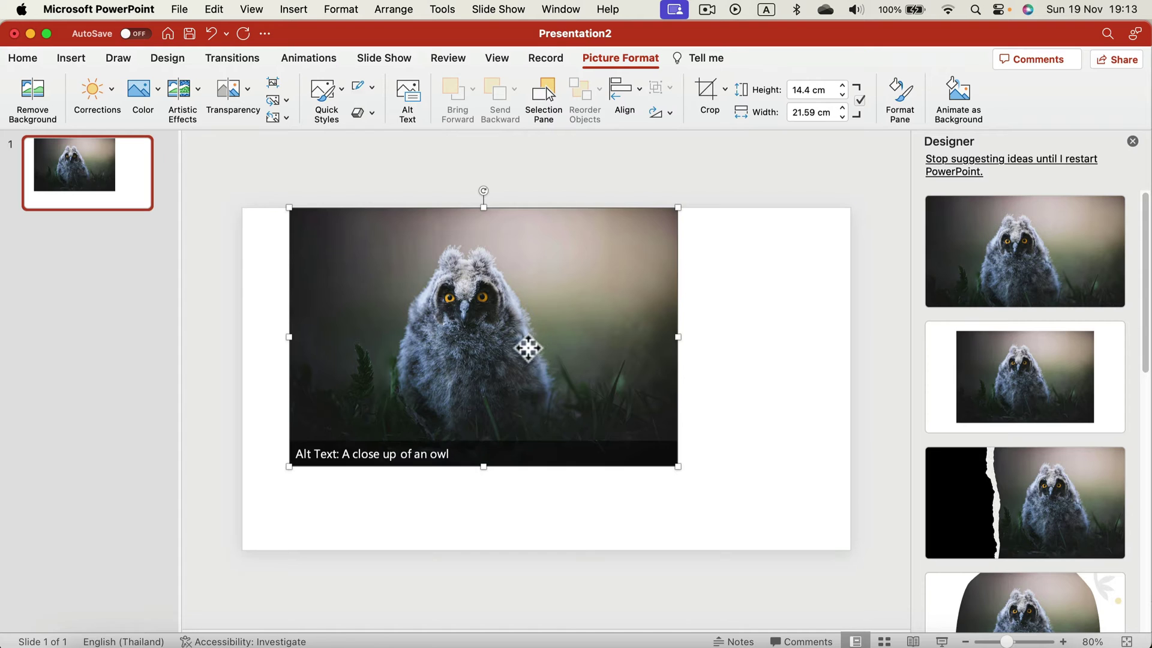
{"action": "mouse_move", "coordinate": [528, 347]}
{"action": "left_mouse_down"}
{"action": "mouse_move", "coordinate": [519, 355]}
{"action": "mouse_move", "coordinate": [514, 344]}
{"action": "left_mouse_up"}
{"action": "left_click_drag", "start_coordinate": [660, 466], "coordinate": [757, 509]}
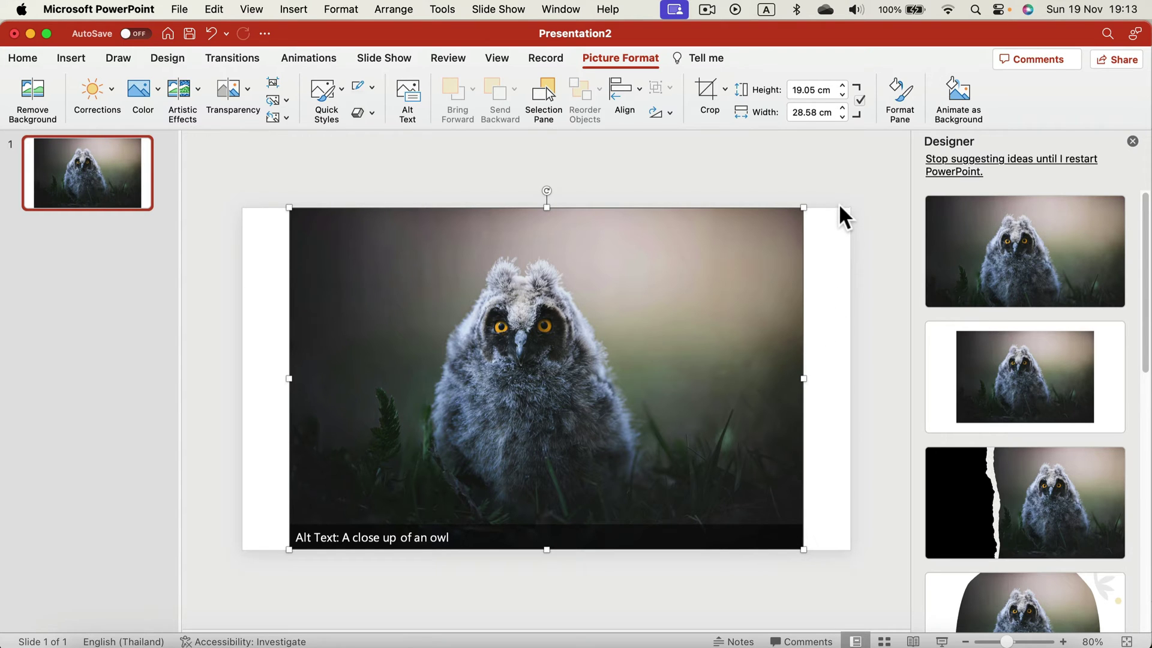
- Give slide 1 a solid black background fill through Format Background
{"action": "left_click", "coordinate": [775, 161]}
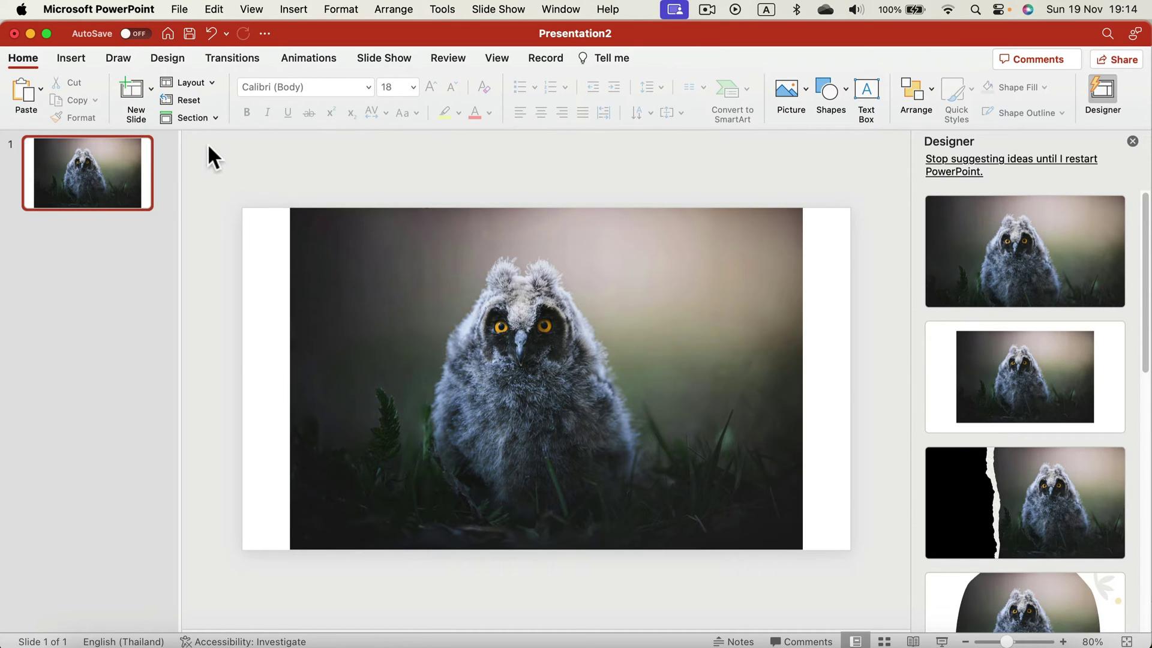
{"action": "left_click", "coordinate": [168, 58]}
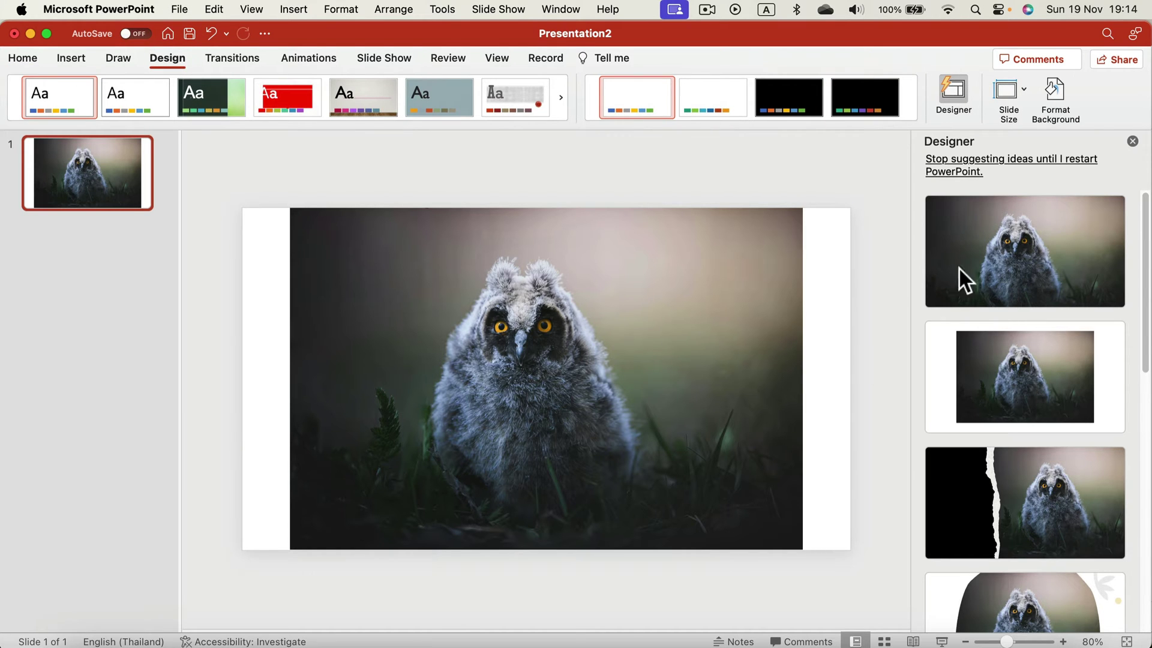
{"action": "left_click", "coordinate": [1059, 99]}
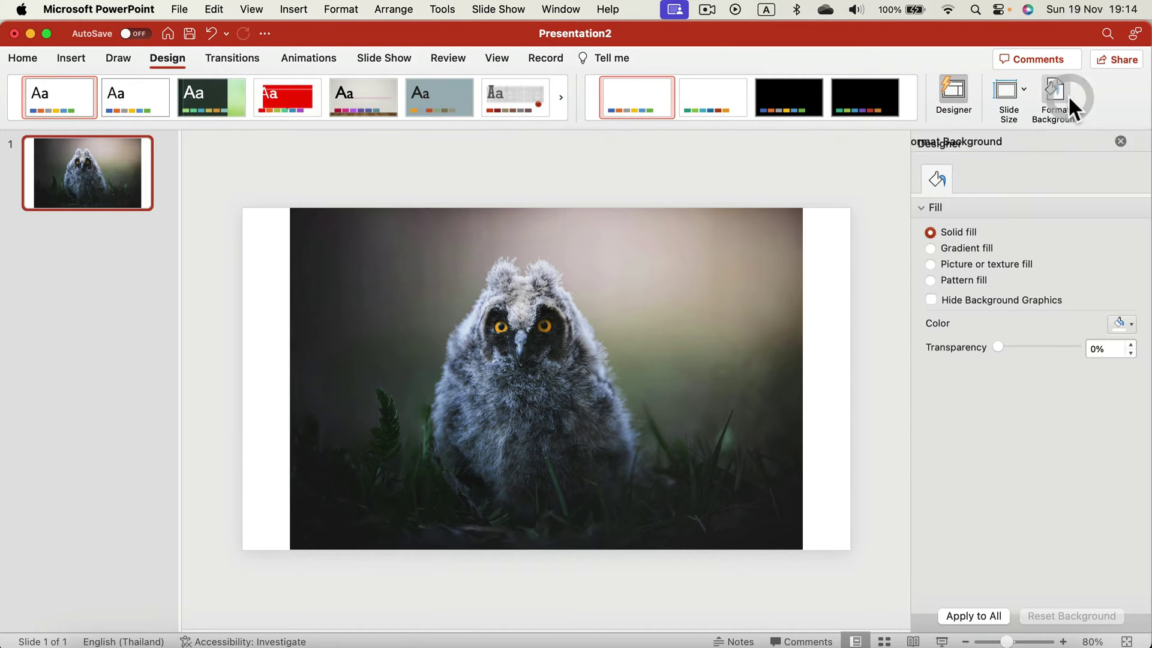
{"action": "left_click", "coordinate": [1123, 324]}
{"action": "left_click", "coordinate": [1022, 397]}
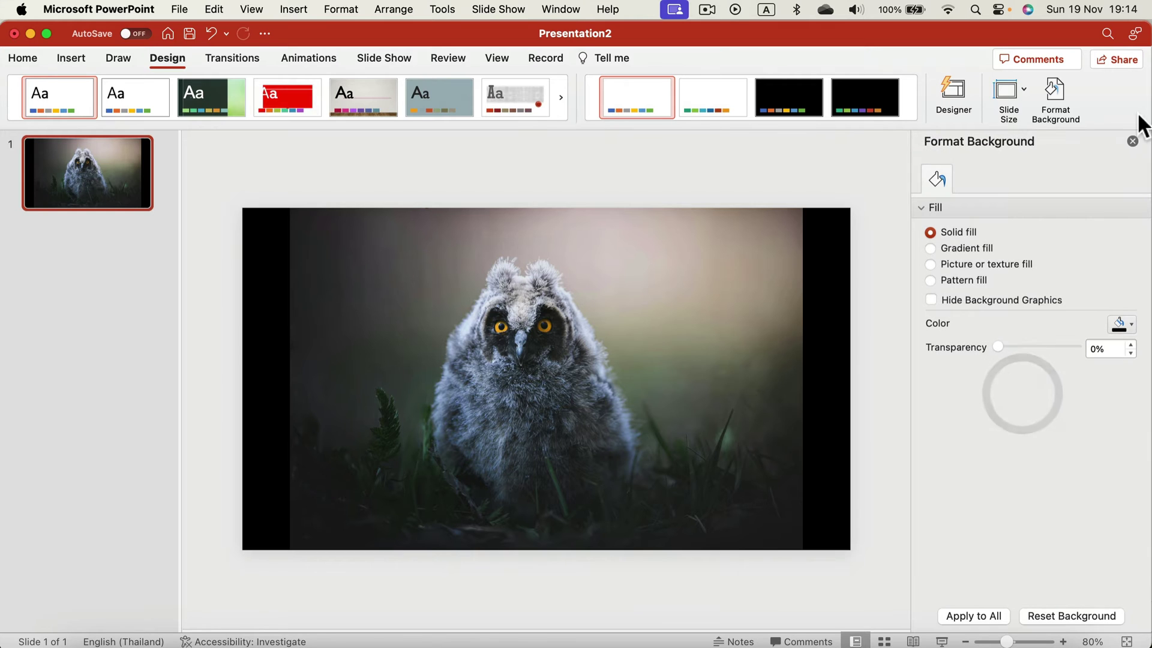
{"action": "left_click", "coordinate": [1134, 142]}
{"action": "left_click", "coordinate": [817, 179]}
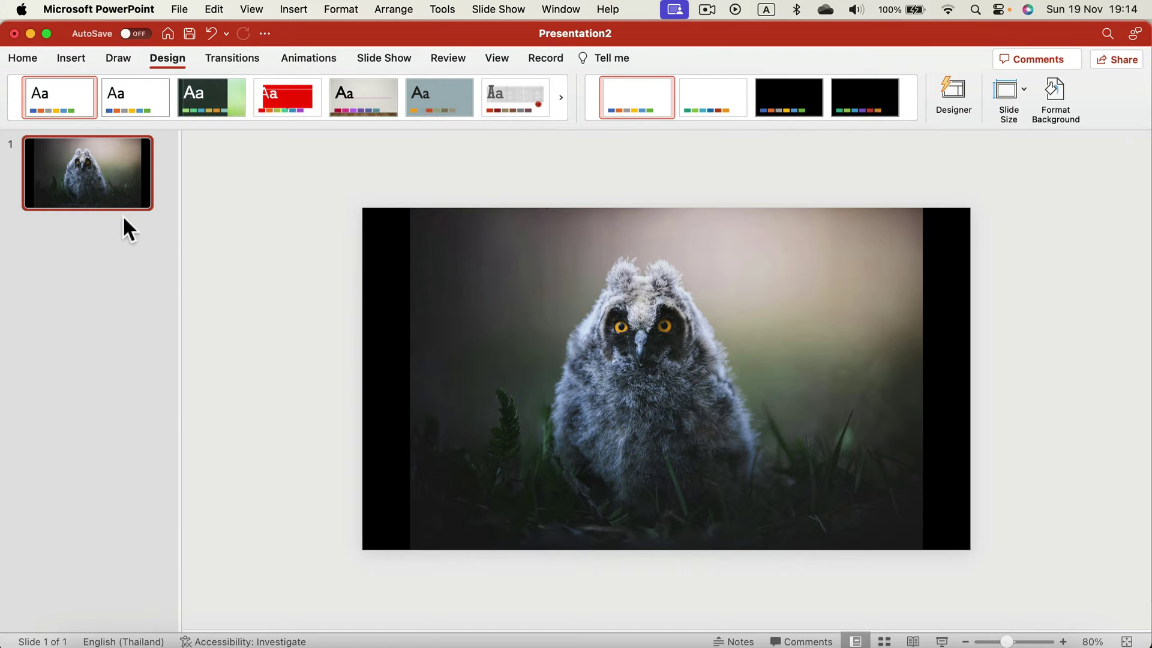
- Draw a rectangle and stretch it to cover the entire slide, 19.05 × 33.87 cm
{"action": "left_click", "coordinate": [107, 152]}
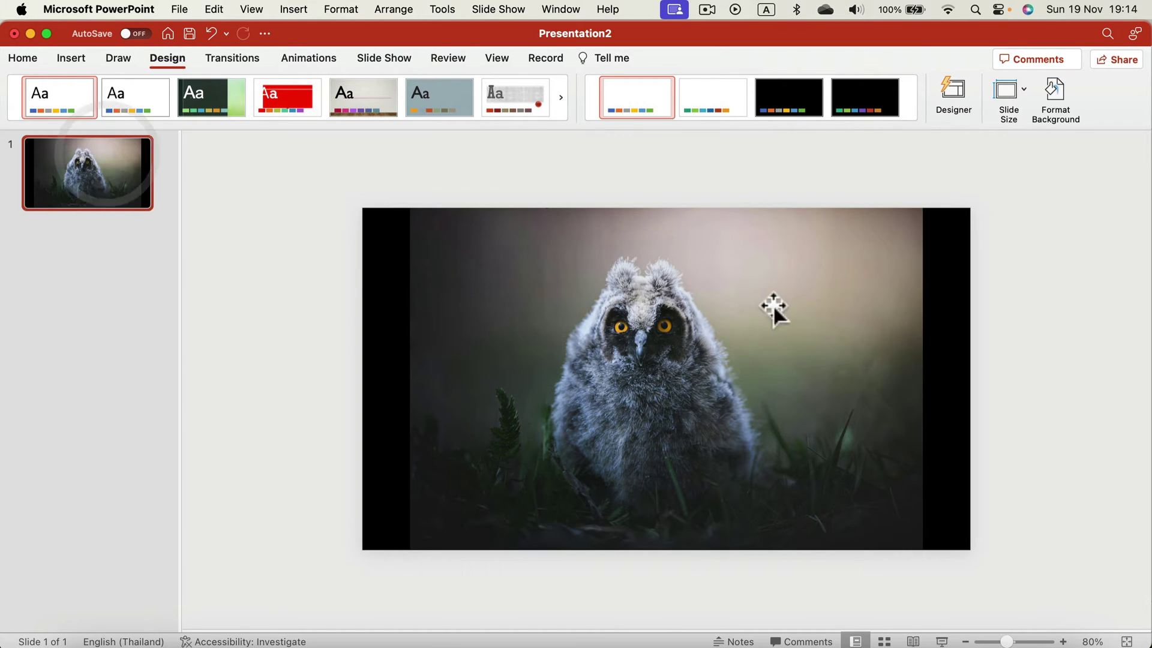
{"action": "left_click", "coordinate": [85, 62]}
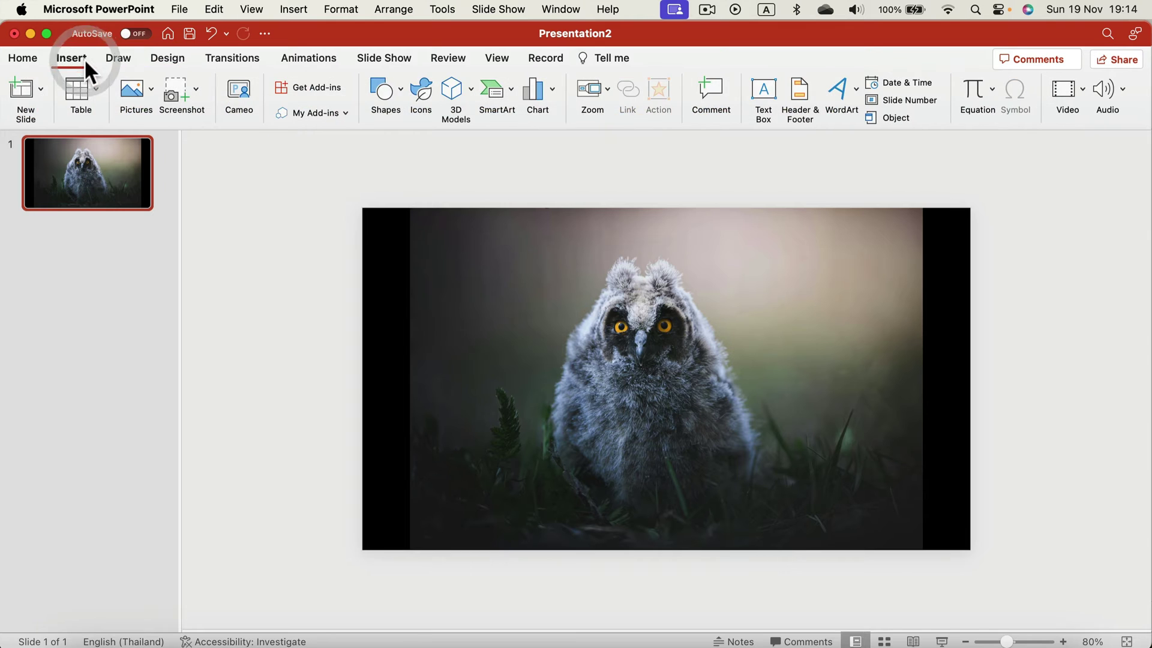
{"action": "left_click", "coordinate": [379, 94]}
{"action": "left_click", "coordinate": [480, 146]}
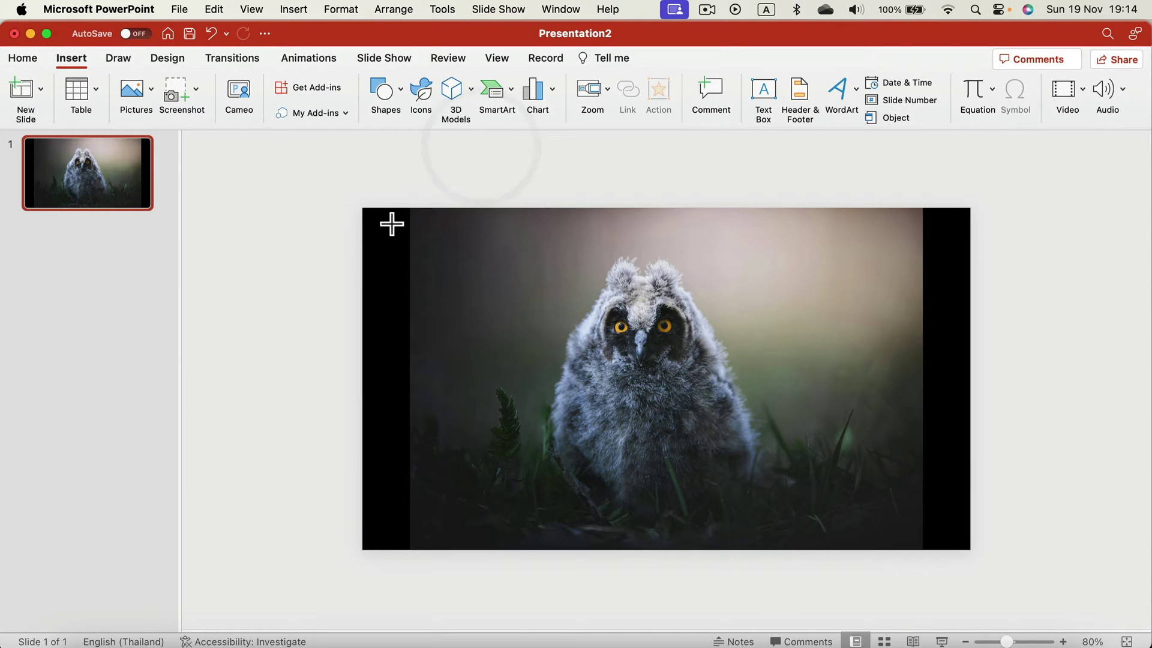
{"action": "left_click_drag", "start_coordinate": [392, 222], "coordinate": [946, 433]}
{"action": "left_click_drag", "start_coordinate": [947, 219], "coordinate": [970, 207]}
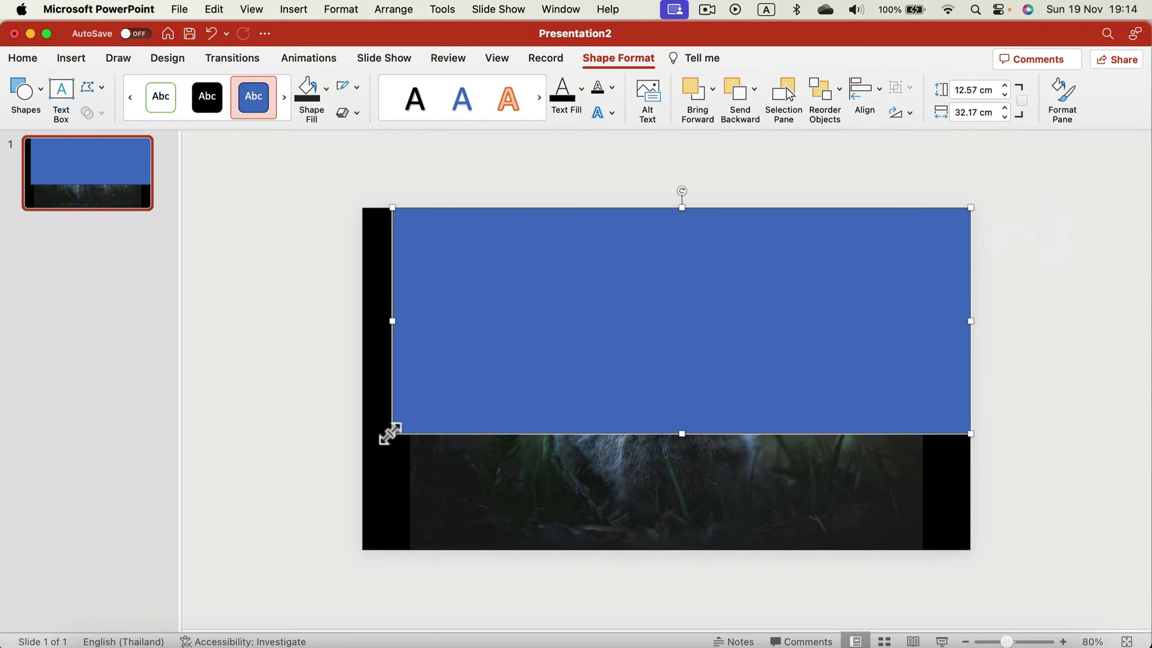
{"action": "left_click_drag", "start_coordinate": [392, 433], "coordinate": [361, 550]}
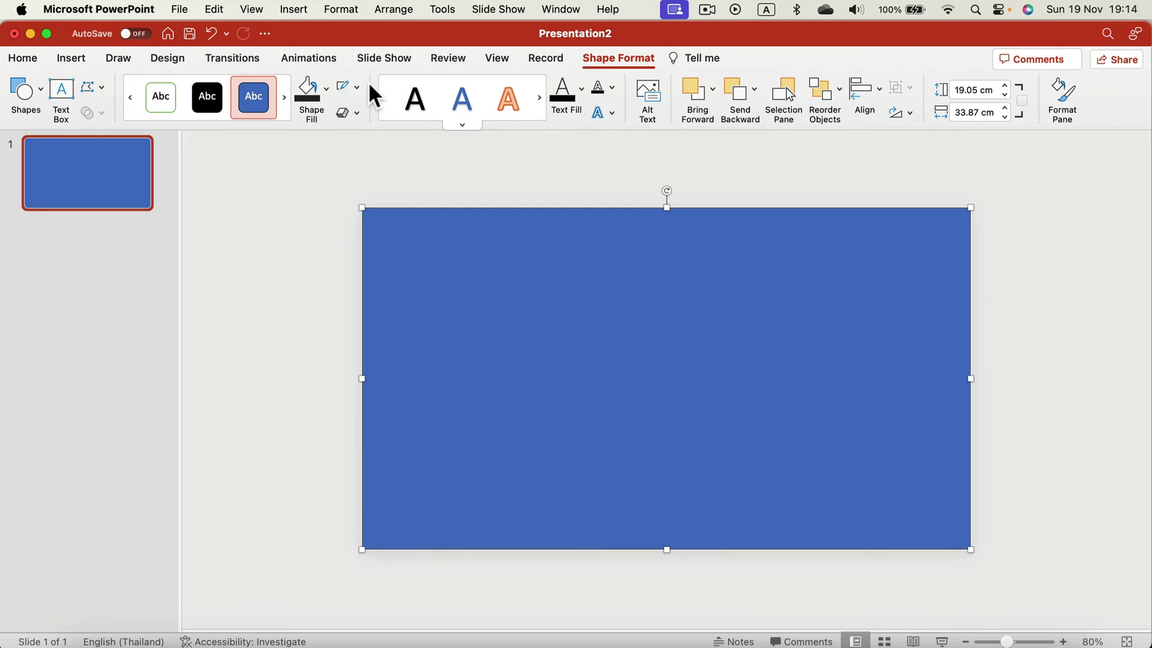
- Fill the rectangle with pure black and set its outline to No Outline
{"action": "left_click", "coordinate": [307, 95]}
{"action": "left_click", "coordinate": [322, 89]}
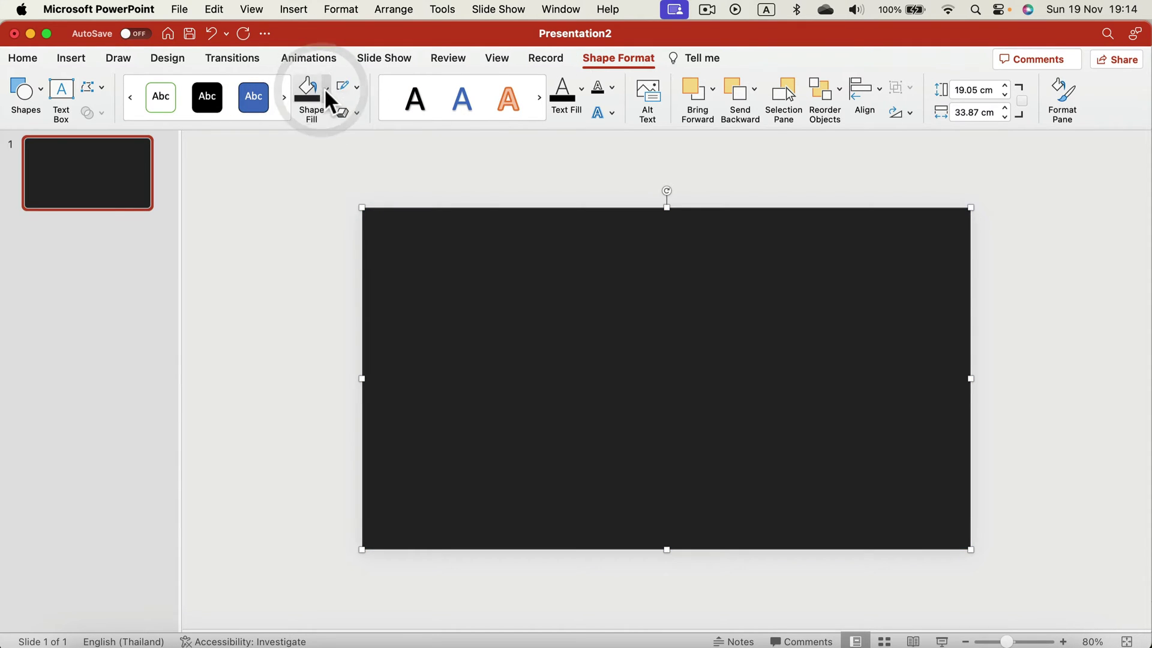
{"action": "left_click", "coordinate": [323, 165]}
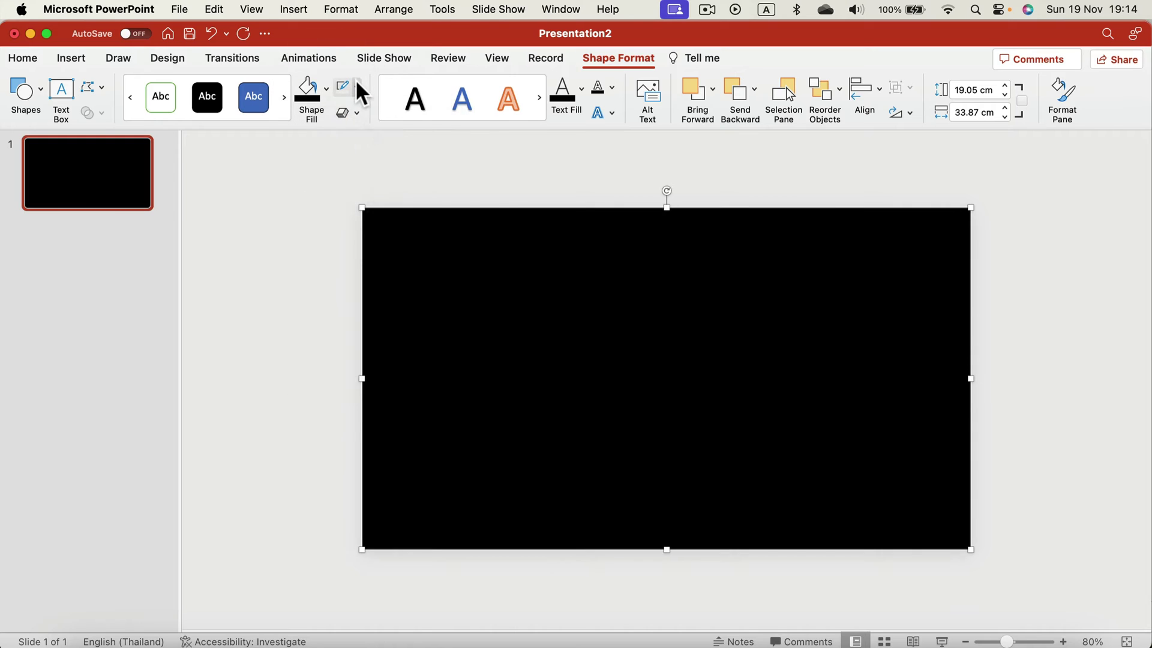
{"action": "left_click", "coordinate": [357, 87]}
{"action": "left_click", "coordinate": [365, 110]}
- Apply the Random Bars exit animation to the black rectangle
{"action": "left_click", "coordinate": [313, 58]}
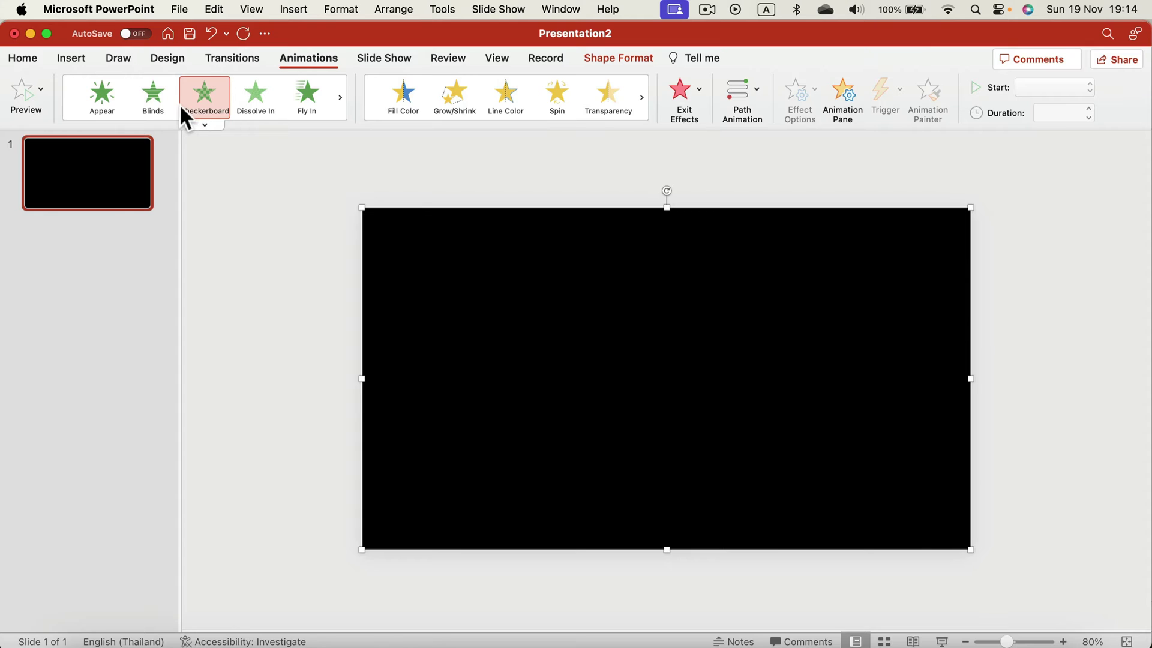
{"action": "left_click", "coordinate": [696, 105]}
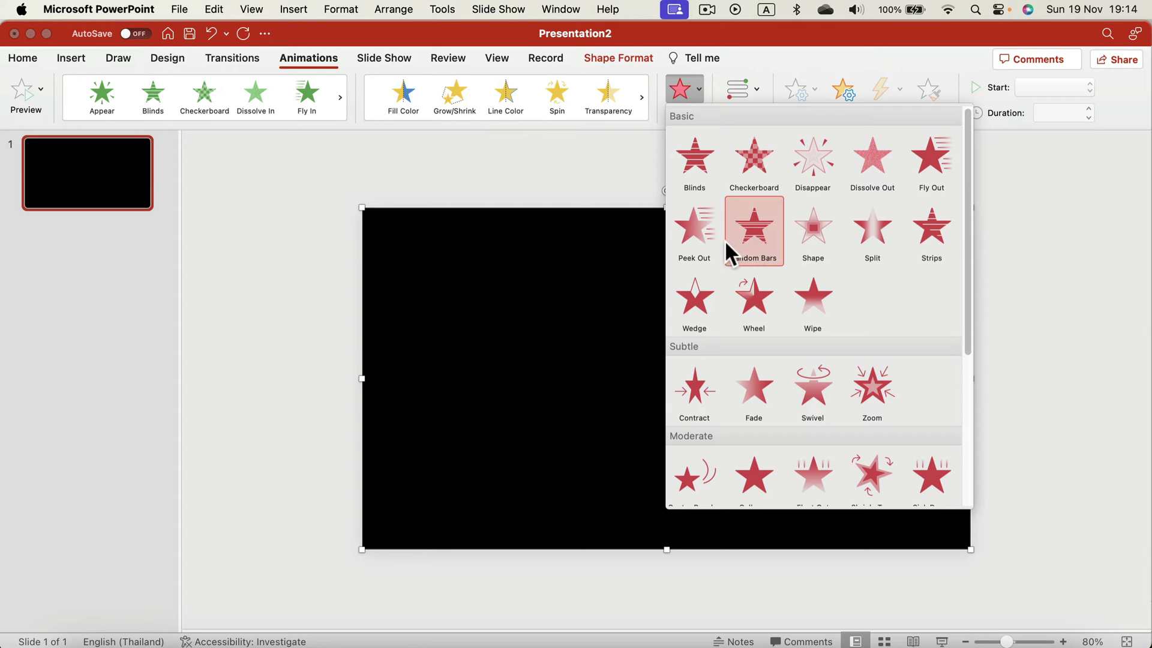
{"action": "left_click", "coordinate": [766, 222]}
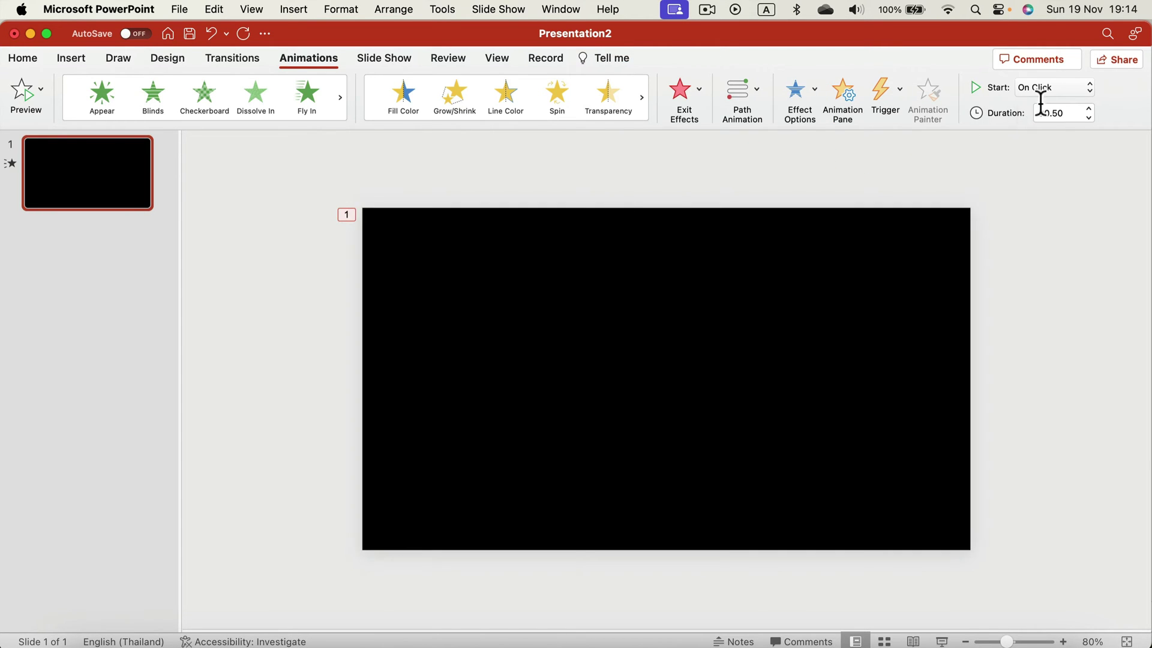
- Set the rectangle's animation duration to 30 seconds and start to After Previous
{"action": "left_click", "coordinate": [1089, 108]}
{"action": "left_click", "coordinate": [1089, 108]}
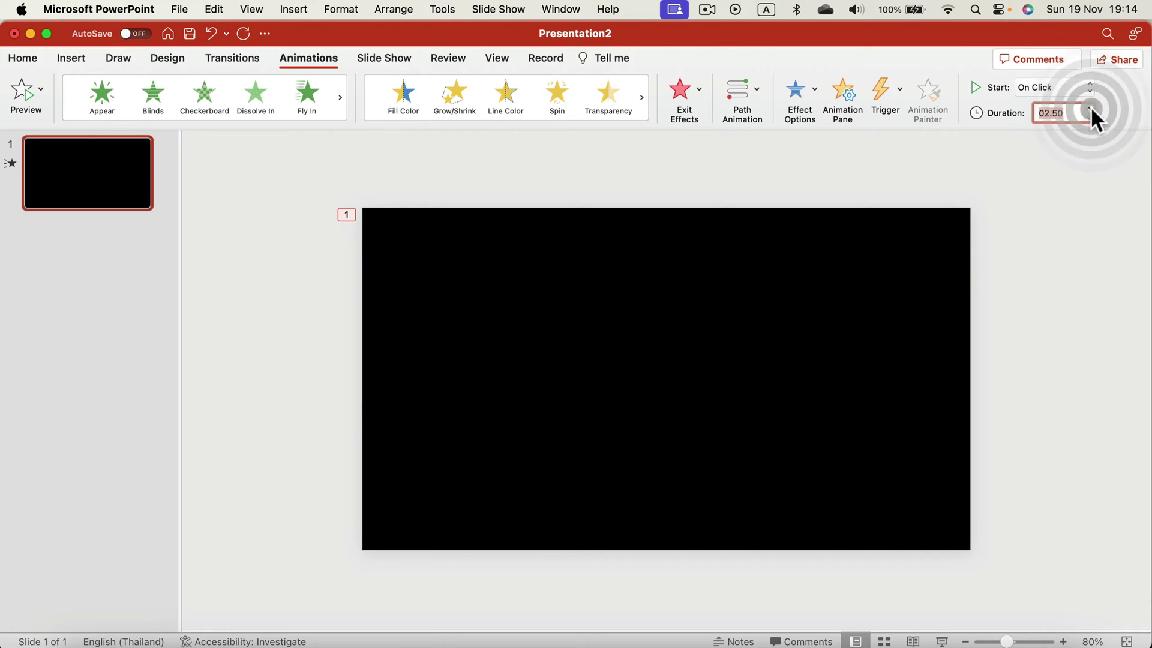
{"action": "left_click", "coordinate": [1089, 108]}
{"action": "left_click", "coordinate": [1090, 108]}
{"action": "left_click", "coordinate": [1090, 108]}
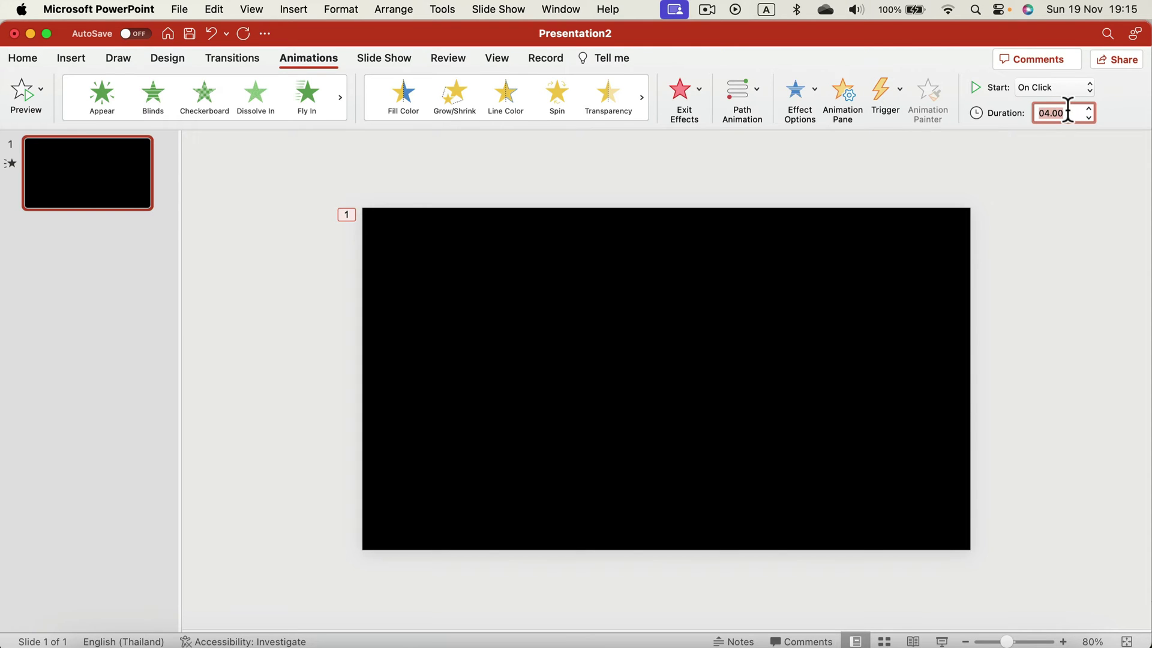
{"action": "type", "text": "30"}
{"action": "left_click", "coordinate": [1108, 103]}
{"action": "left_click", "coordinate": [1084, 85]}
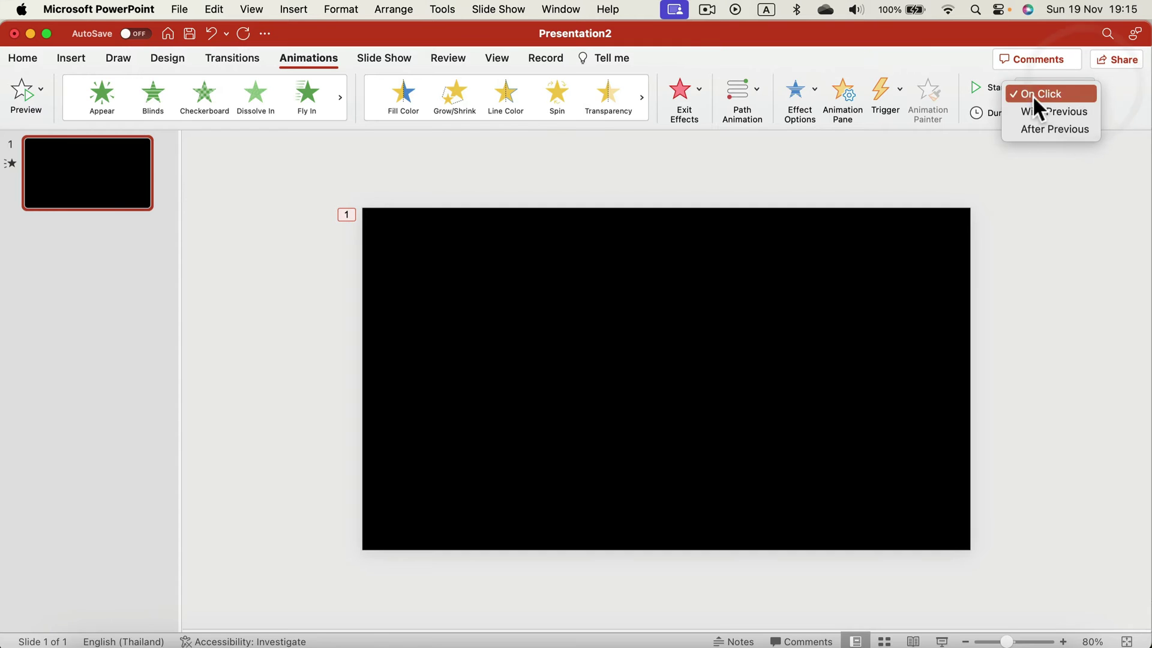
{"action": "left_click", "coordinate": [1020, 132]}
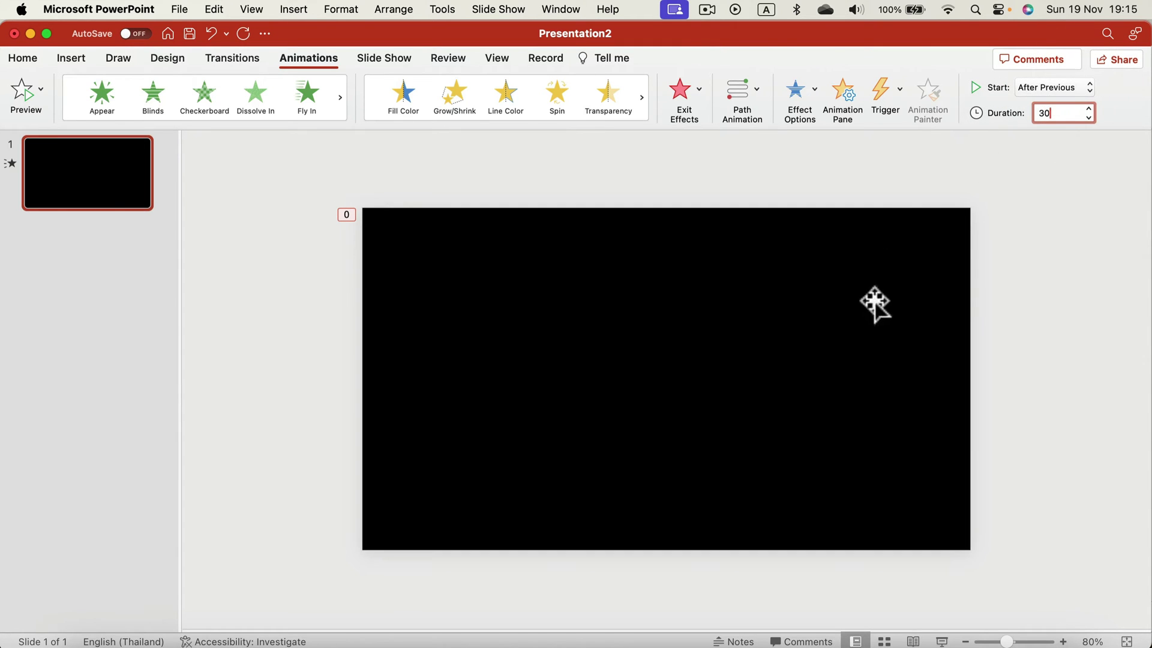
{"action": "left_click", "coordinate": [1014, 194]}
{"action": "left_click", "coordinate": [902, 271]}
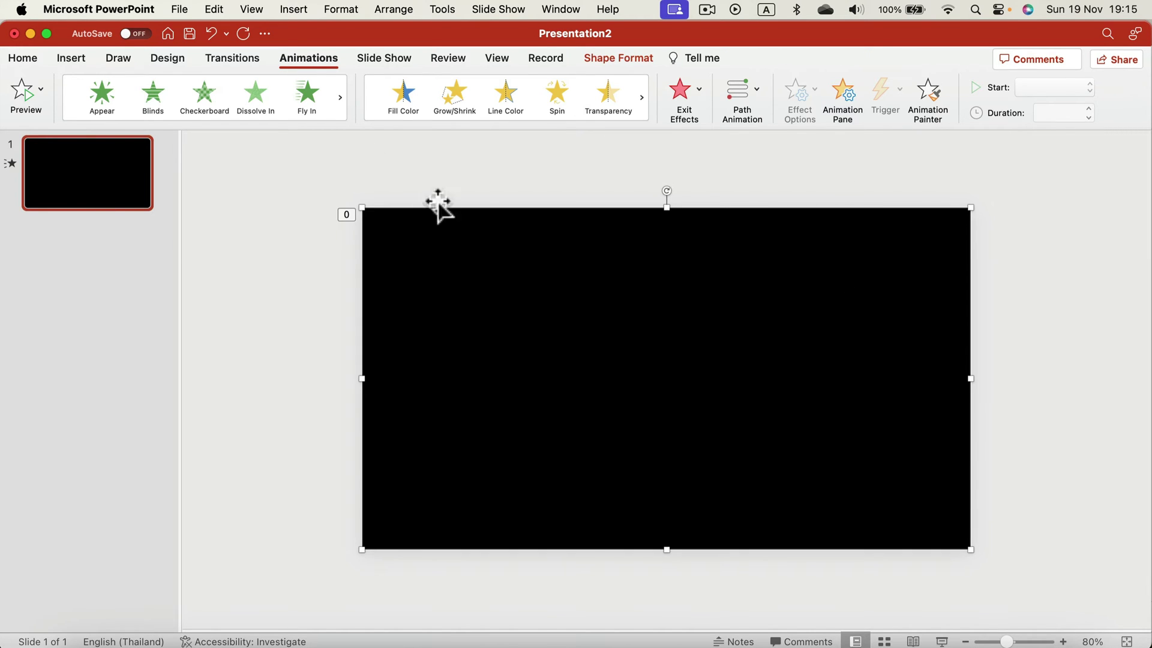
- Copy and paste the black rectangle as Rectangle 6, shift it up-right, and open the Animation Pane
{"action": "right_click", "coordinate": [477, 241]}
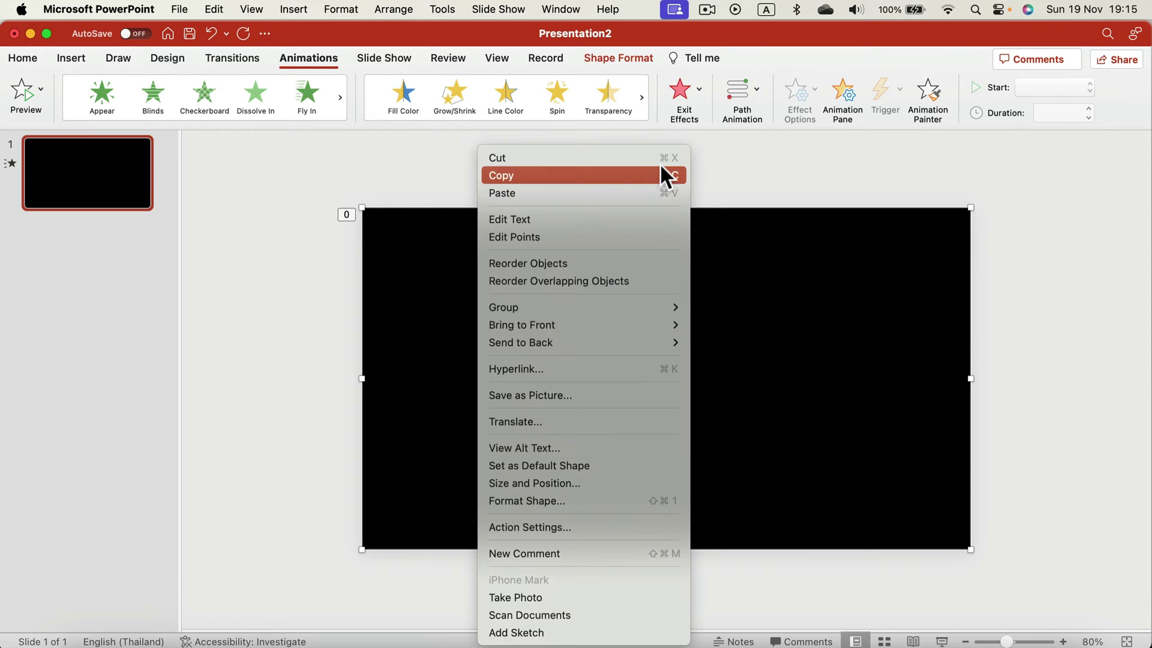
{"action": "left_click", "coordinate": [631, 173]}
{"action": "right_click", "coordinate": [525, 173]}
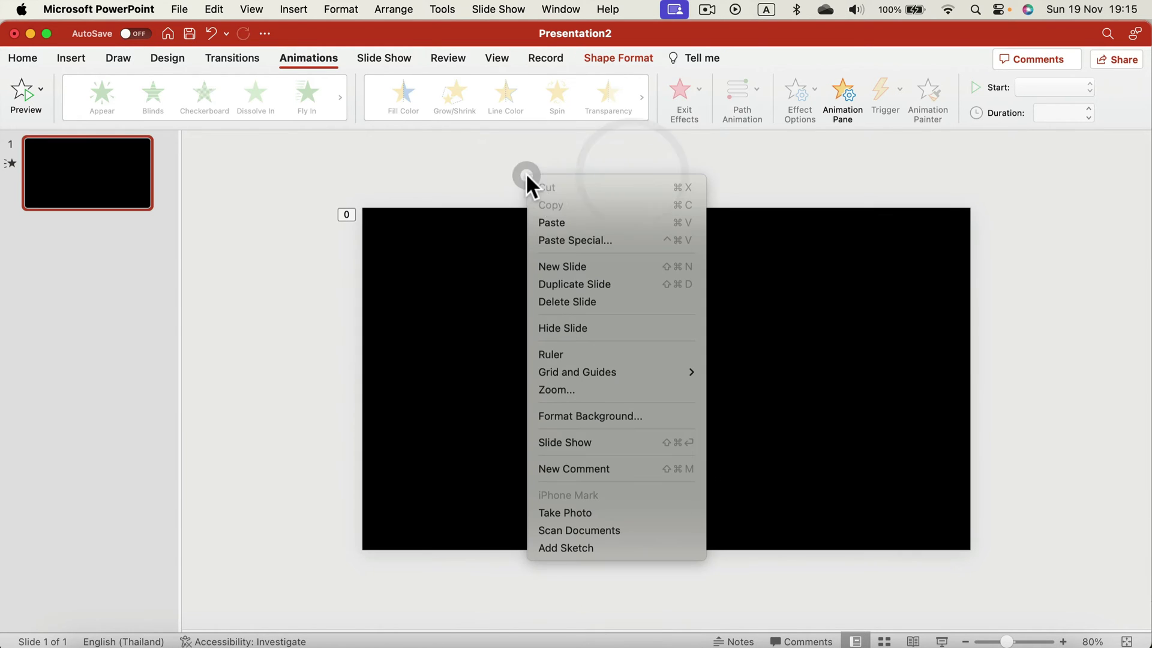
{"action": "left_click", "coordinate": [566, 227]}
{"action": "left_click_drag", "start_coordinate": [447, 386], "coordinate": [491, 324]}
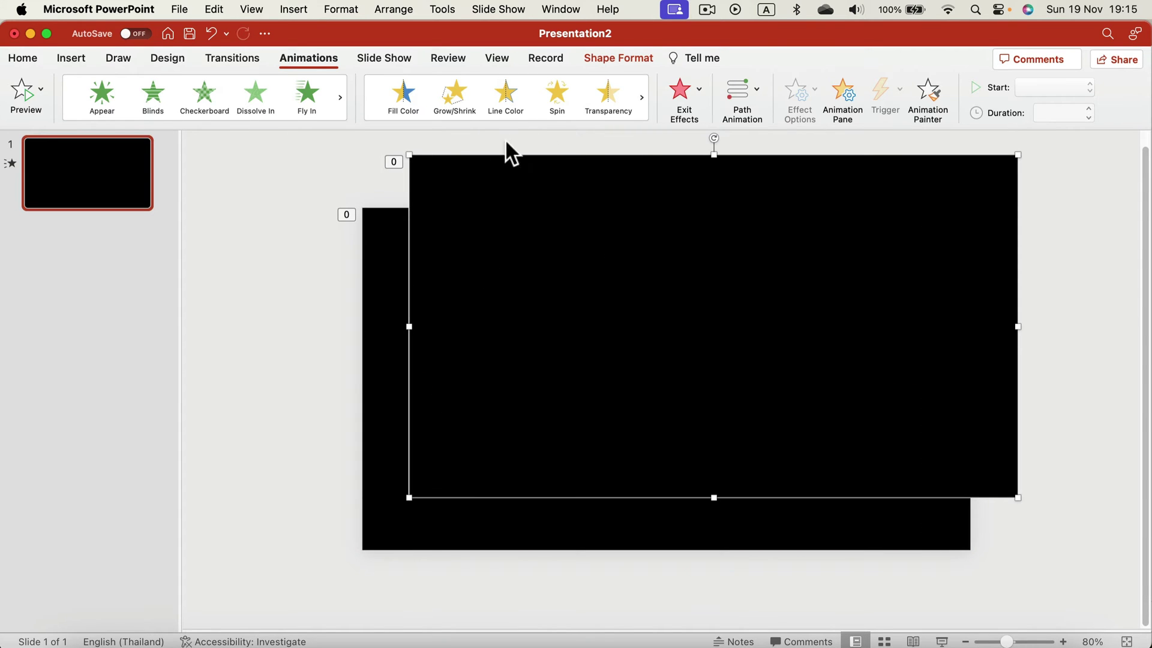
{"action": "double_click", "coordinate": [394, 161]}
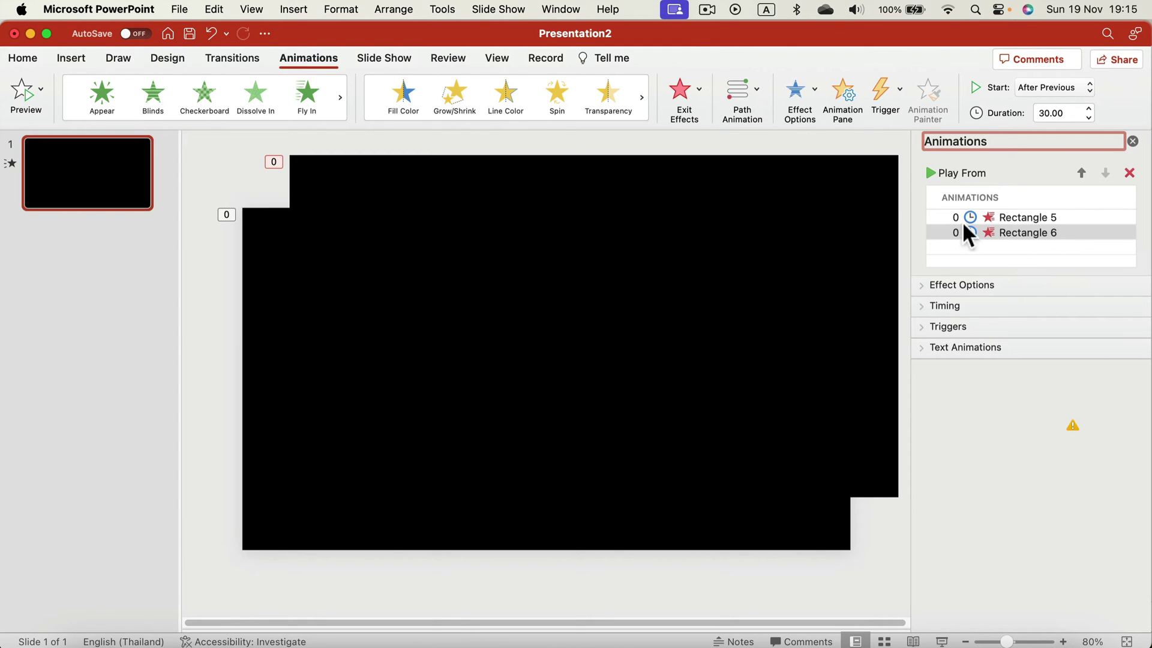
- Set Rectangle 6's bars to Vertical, start With Previous, and align it exactly over the original
{"action": "left_click", "coordinate": [805, 89]}
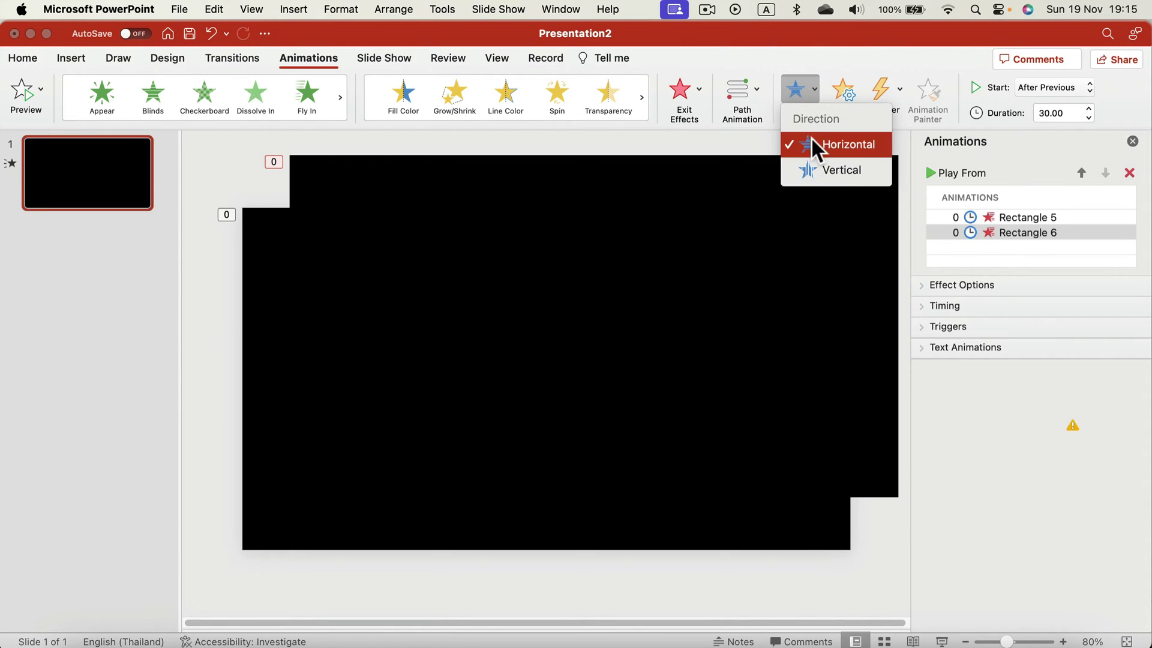
{"action": "left_click", "coordinate": [826, 168]}
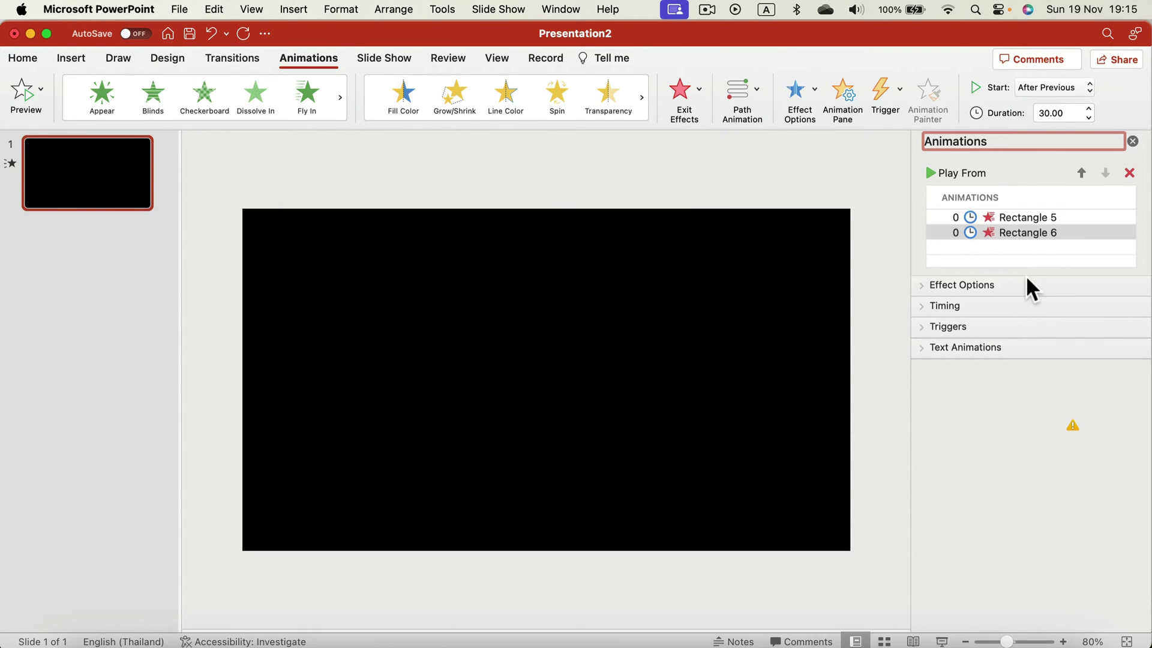
{"action": "left_click", "coordinate": [1025, 235]}
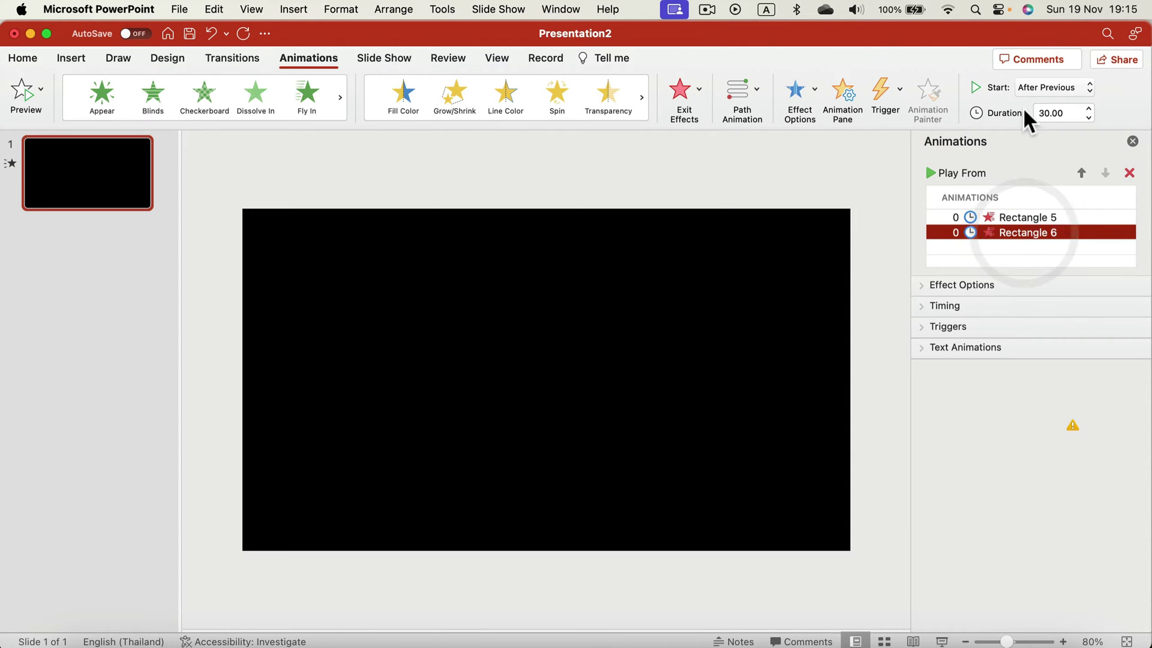
{"action": "left_click", "coordinate": [1041, 88]}
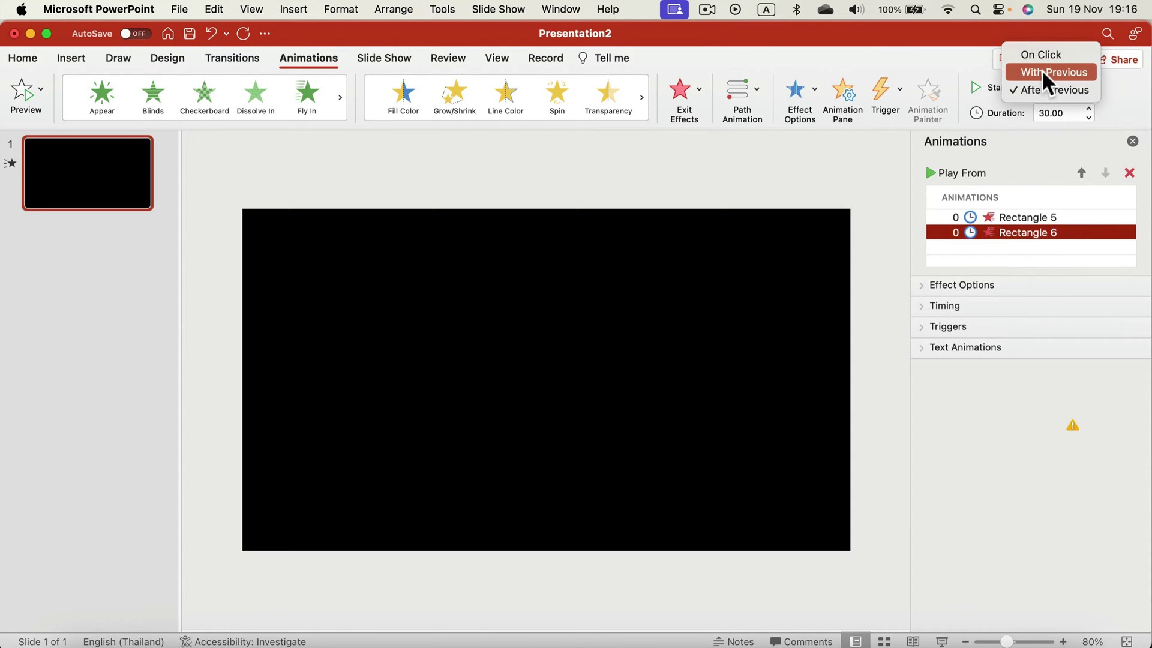
{"action": "left_click", "coordinate": [1042, 71]}
{"action": "left_click", "coordinate": [804, 159]}
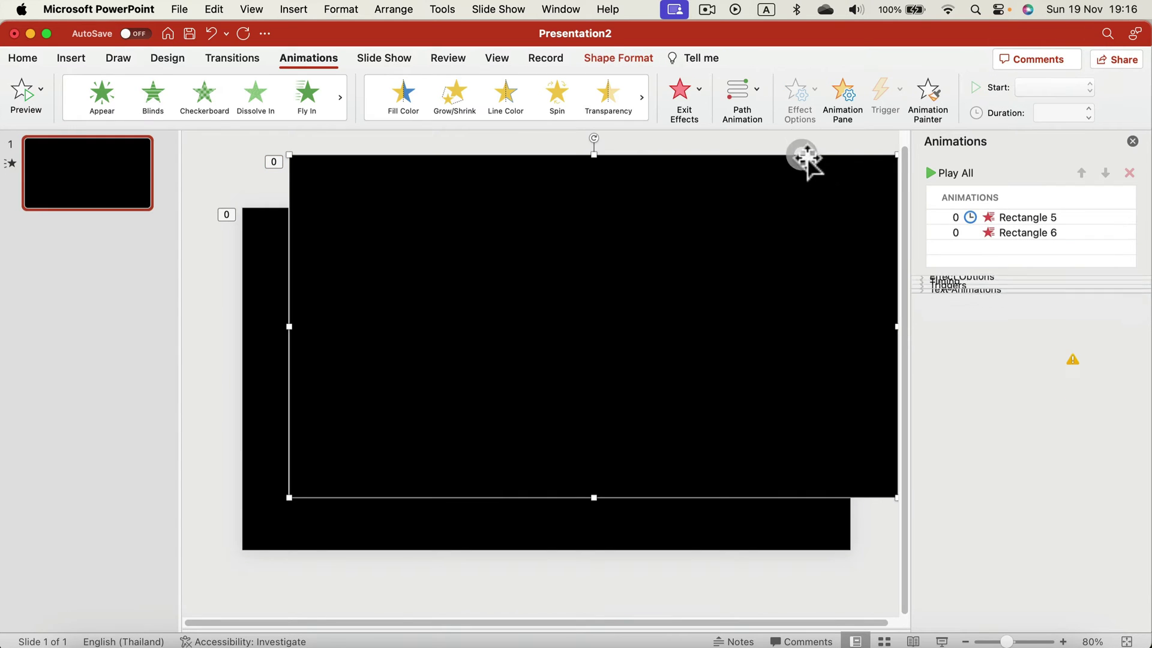
{"action": "left_click_drag", "start_coordinate": [839, 173], "coordinate": [790, 224]}
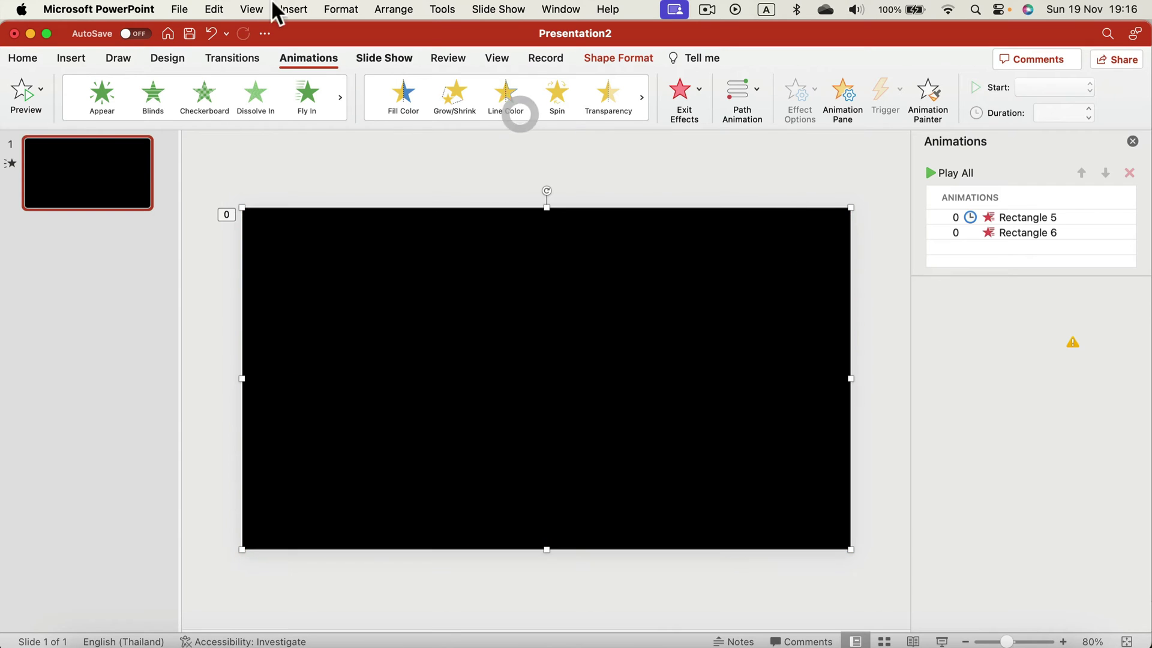
- Play the slide show from the start, watch the bars reveal the owl, then exit with Esc
{"action": "left_click", "coordinate": [378, 57]}
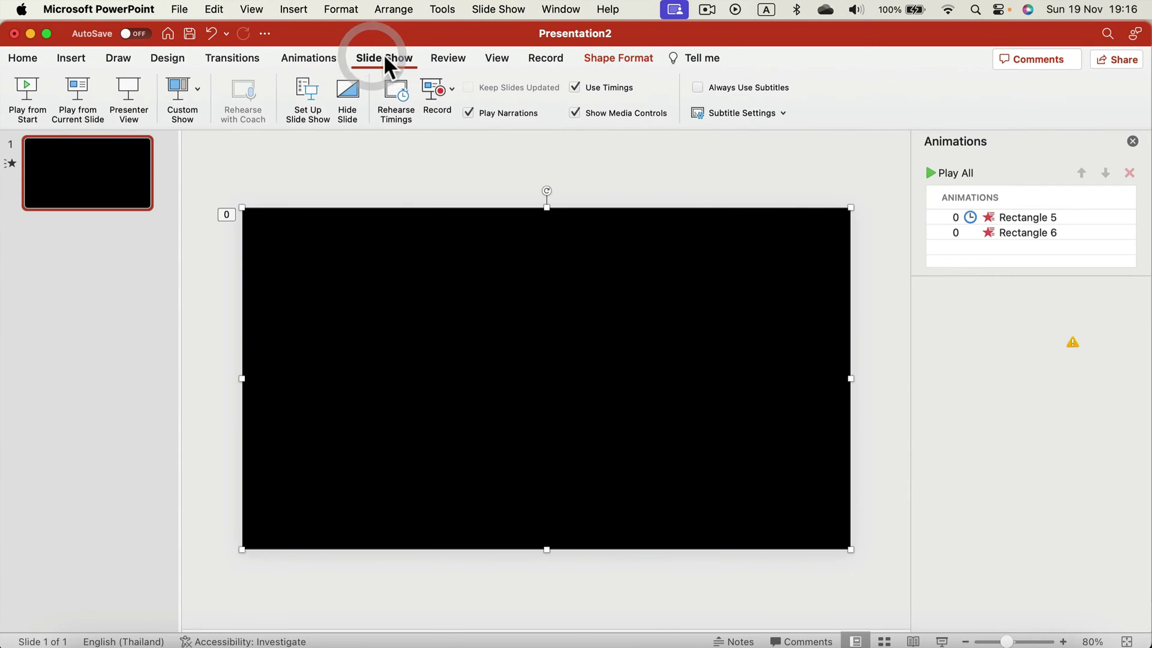
{"action": "left_click", "coordinate": [18, 83]}
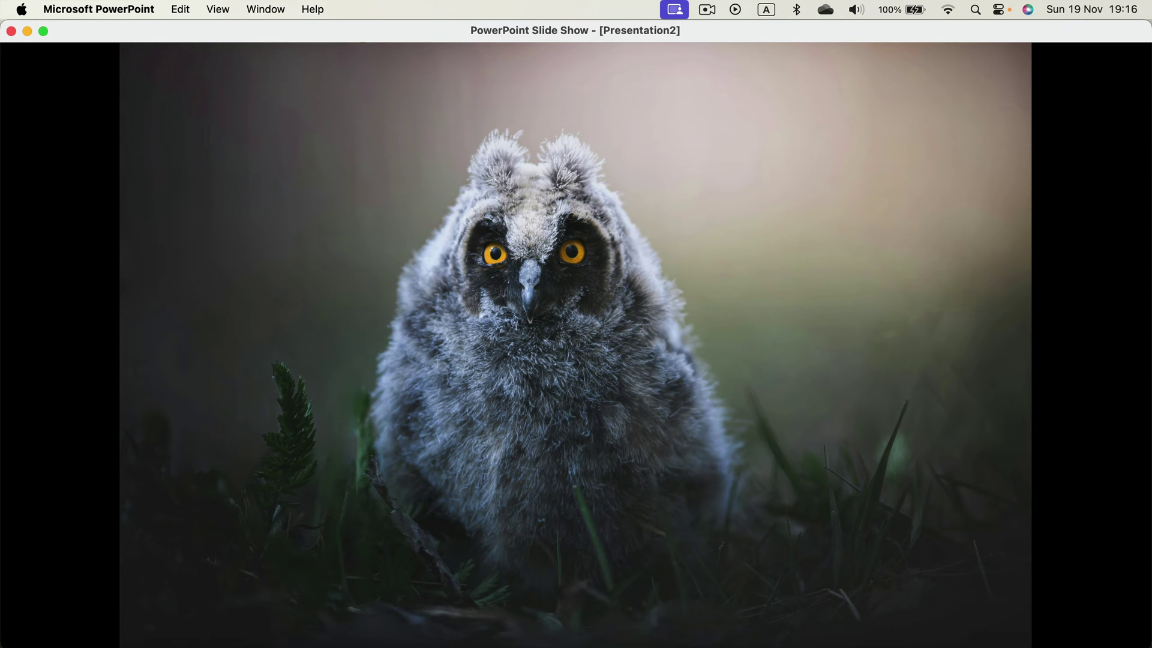
{"action": "key", "text": "Escape"}
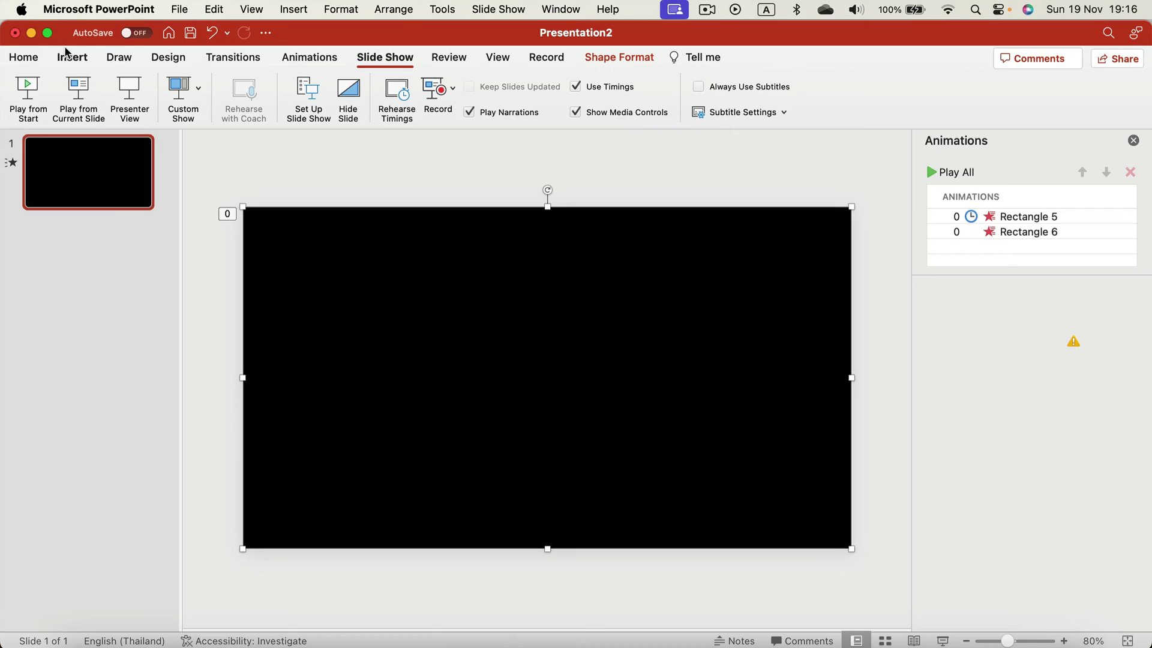
- Duplicate slide 1 as a new slide 2
{"action": "right_click", "coordinate": [113, 175]}
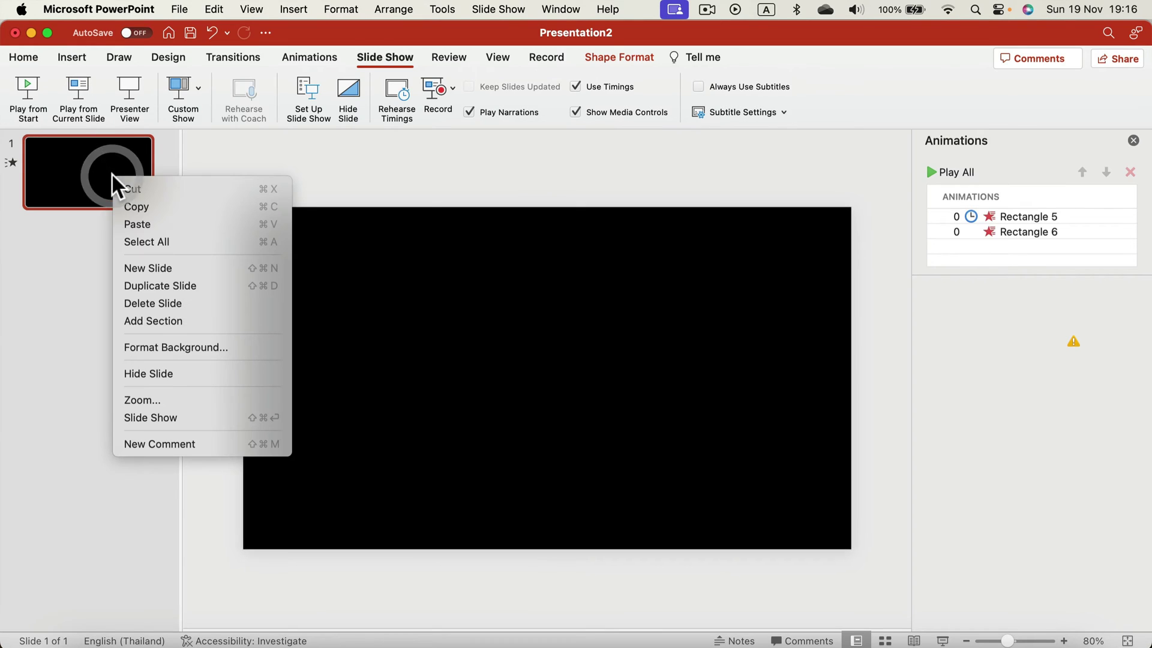
{"action": "left_click", "coordinate": [200, 287]}
{"action": "left_click", "coordinate": [78, 426]}
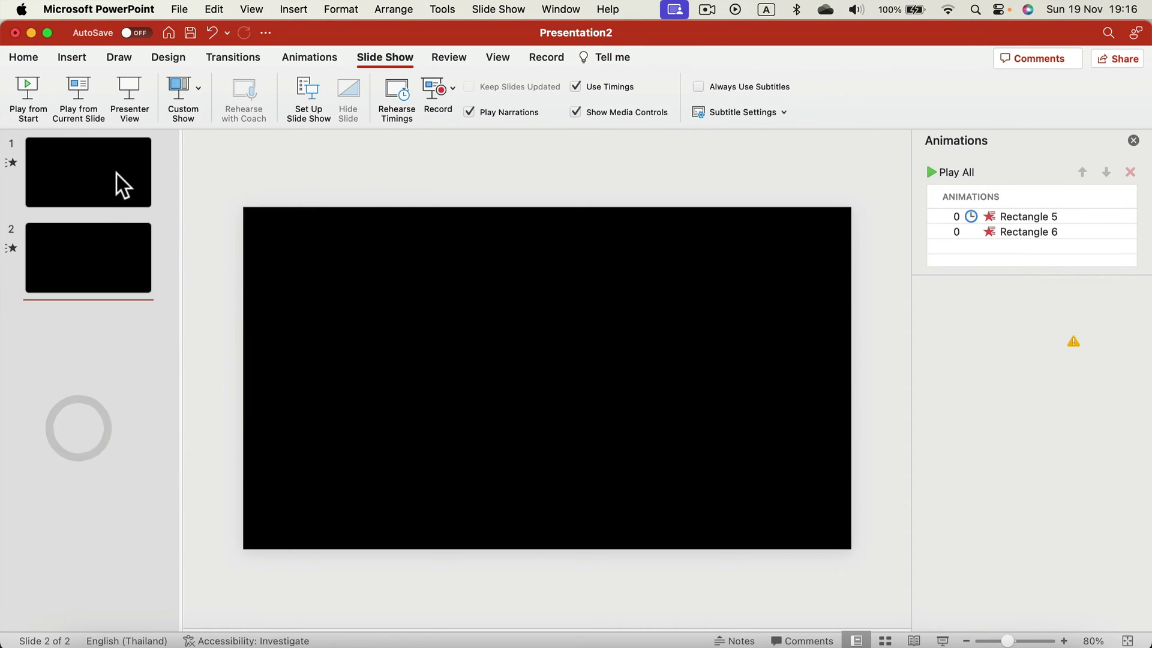
- Delete both black rectangles from slide 2, leaving only the owl photo, then return to slide 1
{"action": "left_click", "coordinate": [113, 237]}
{"action": "left_click", "coordinate": [470, 234]}
{"action": "key", "text": "Delete"}
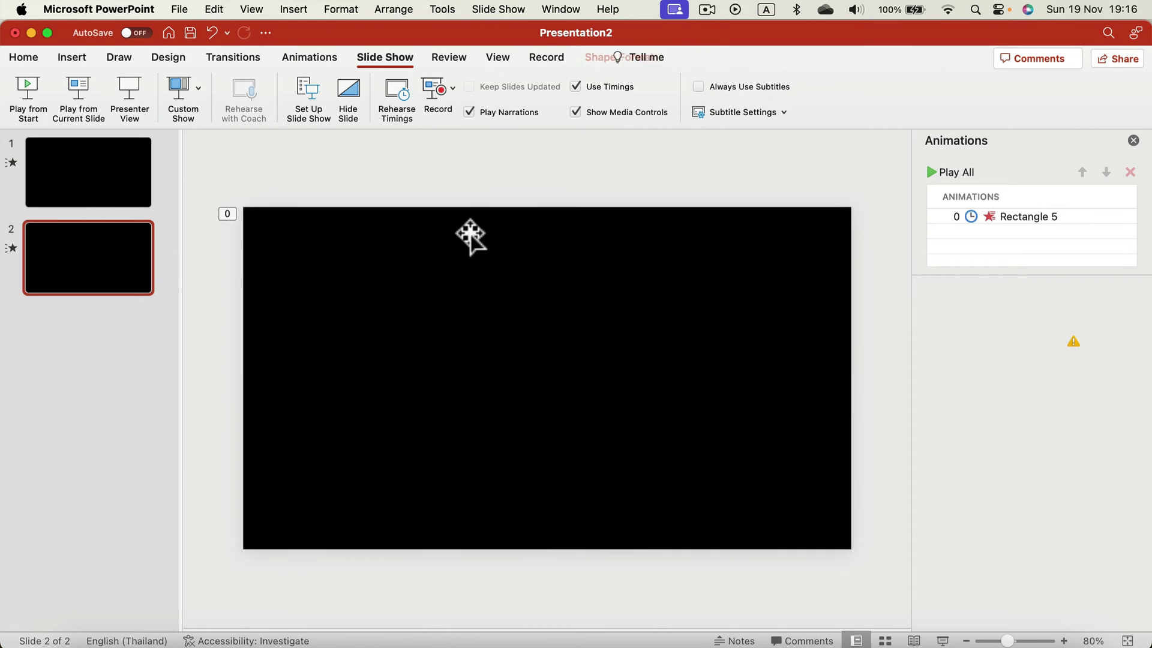
{"action": "left_click", "coordinate": [470, 234]}
{"action": "key", "text": "Delete"}
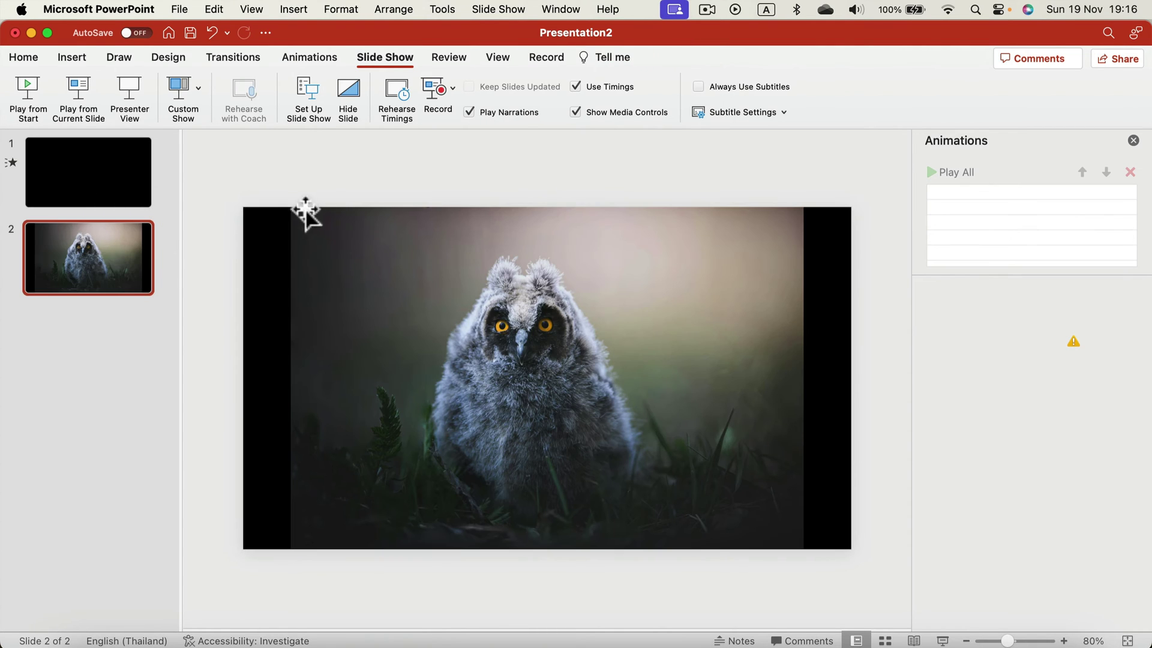
{"action": "left_click", "coordinate": [110, 157]}
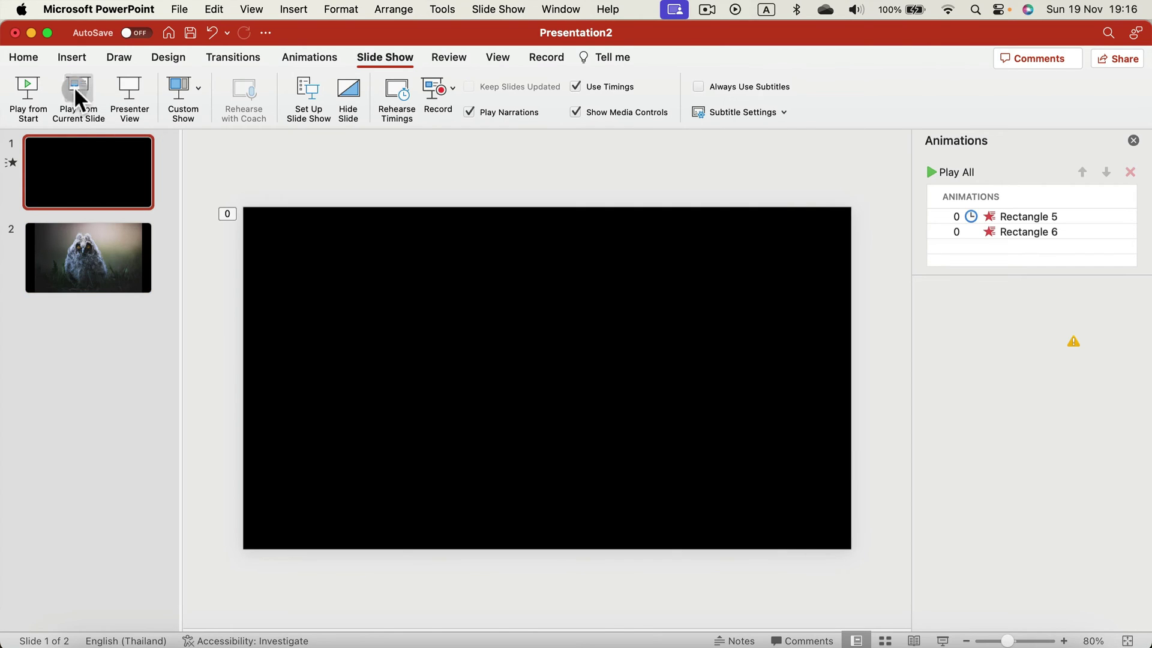
{"action": "left_click", "coordinate": [74, 88]}
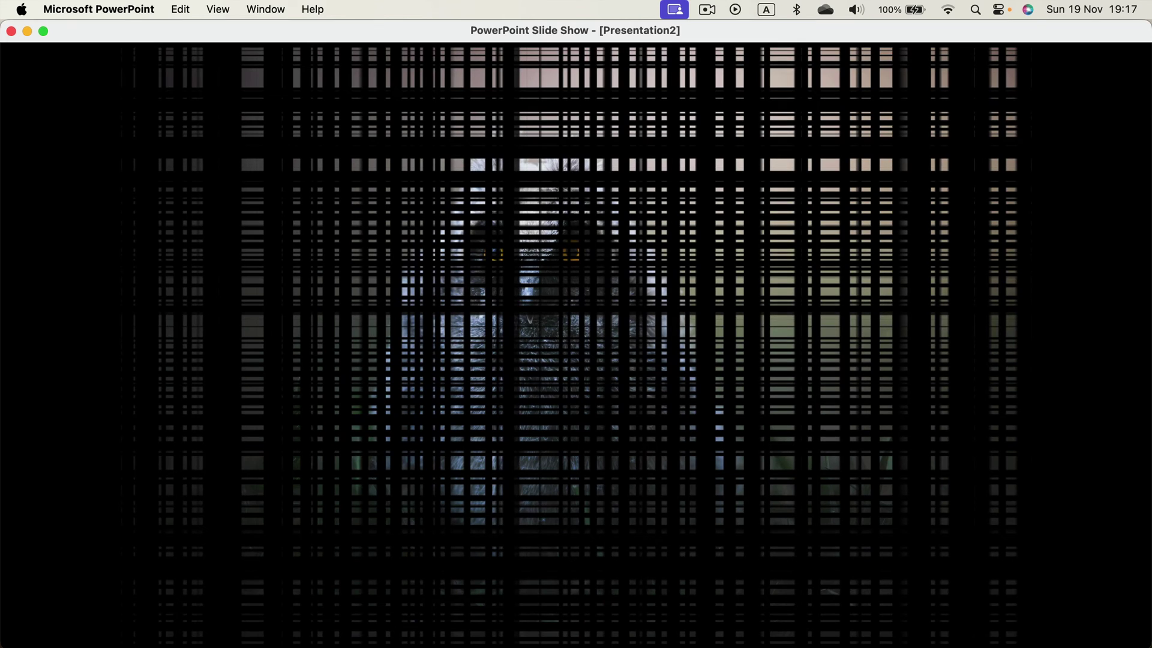
{"action": "left_click", "coordinate": [611, 249]}
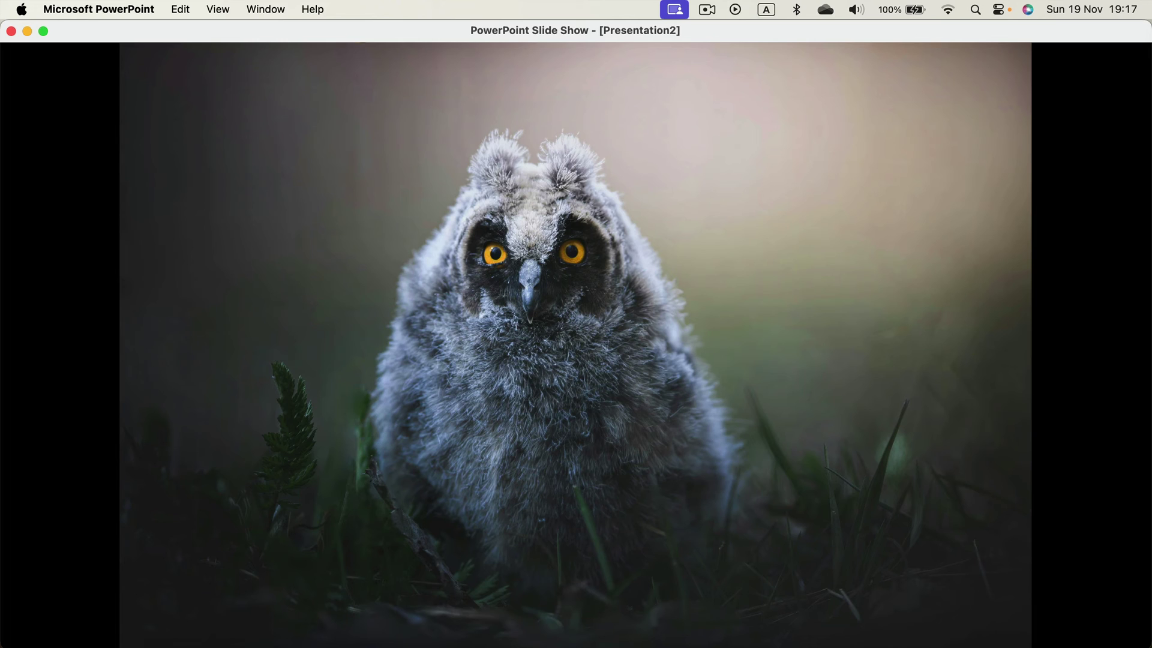
{"action": "left_click", "coordinate": [611, 251]}
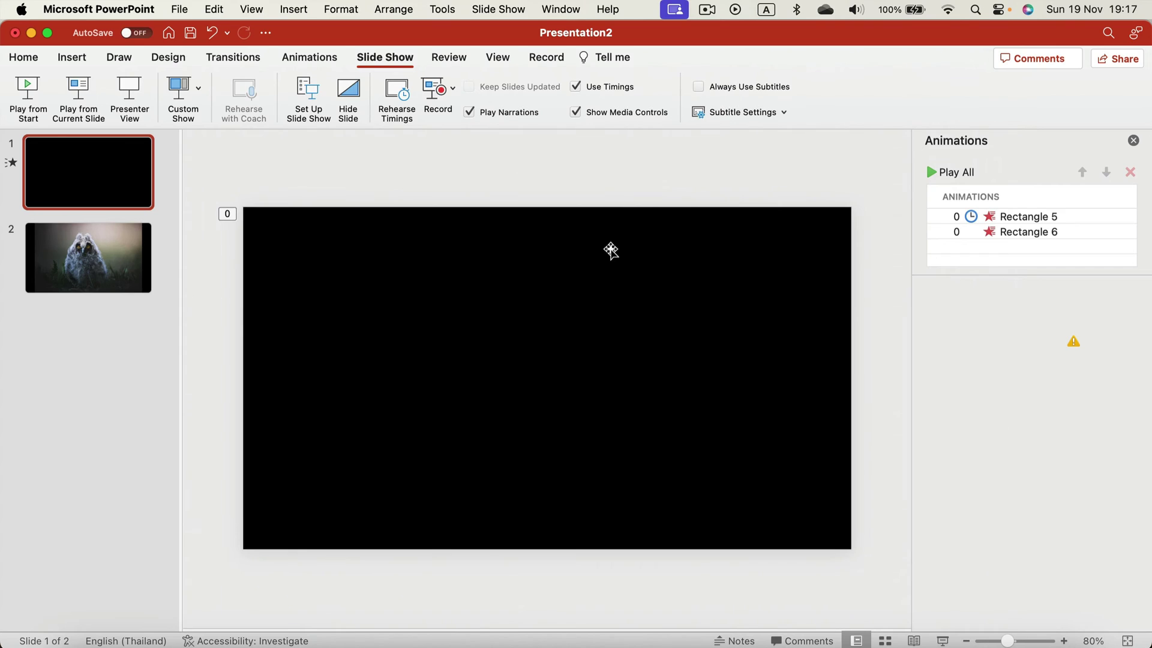